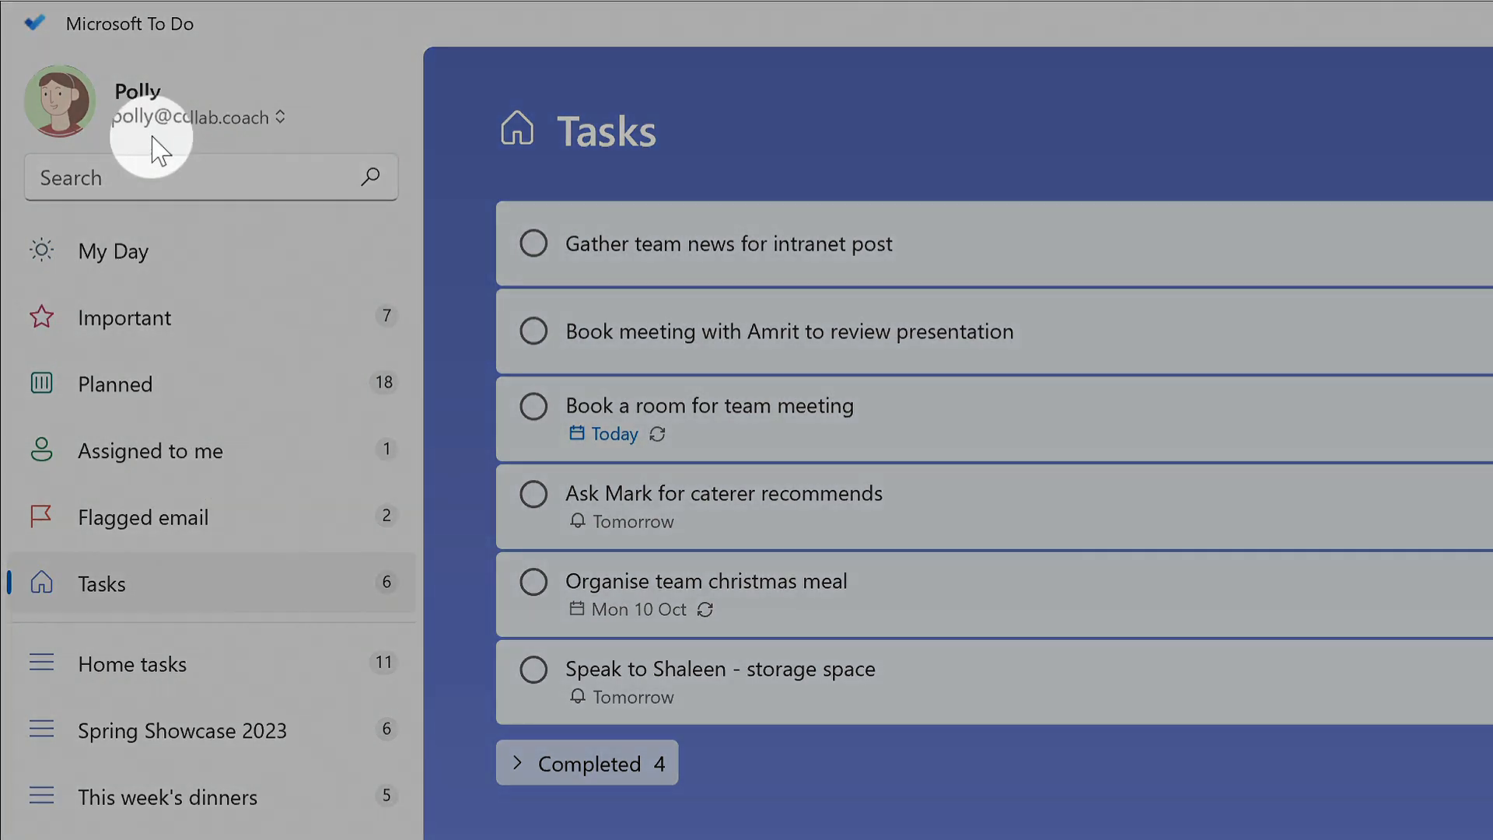
Open the app settings and review the general, theme, smart list, connected app and notification options.
{"action": "left_click", "coordinate": [155, 132]}
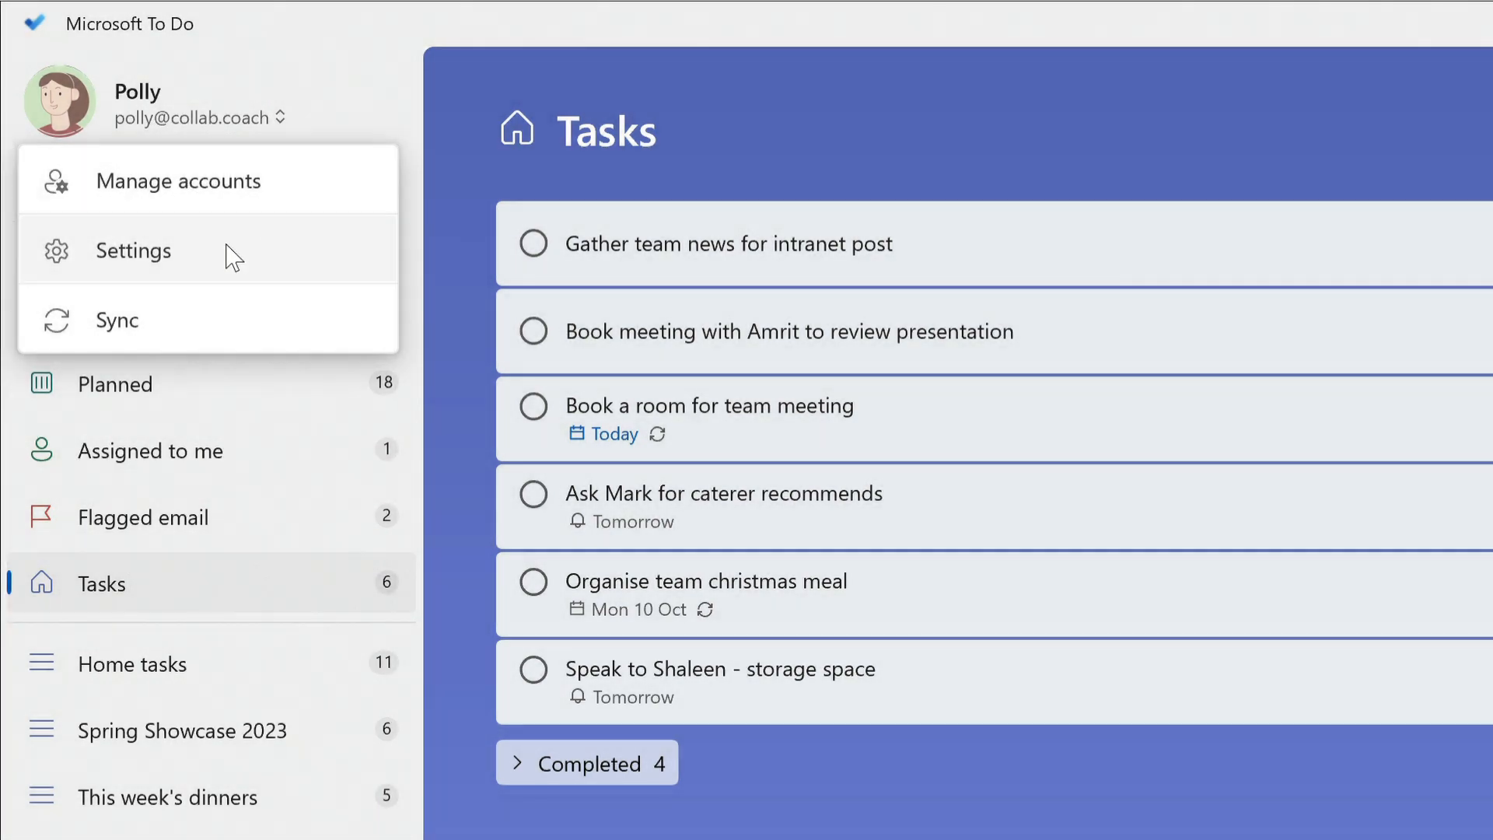
{"action": "left_click", "coordinate": [233, 256]}
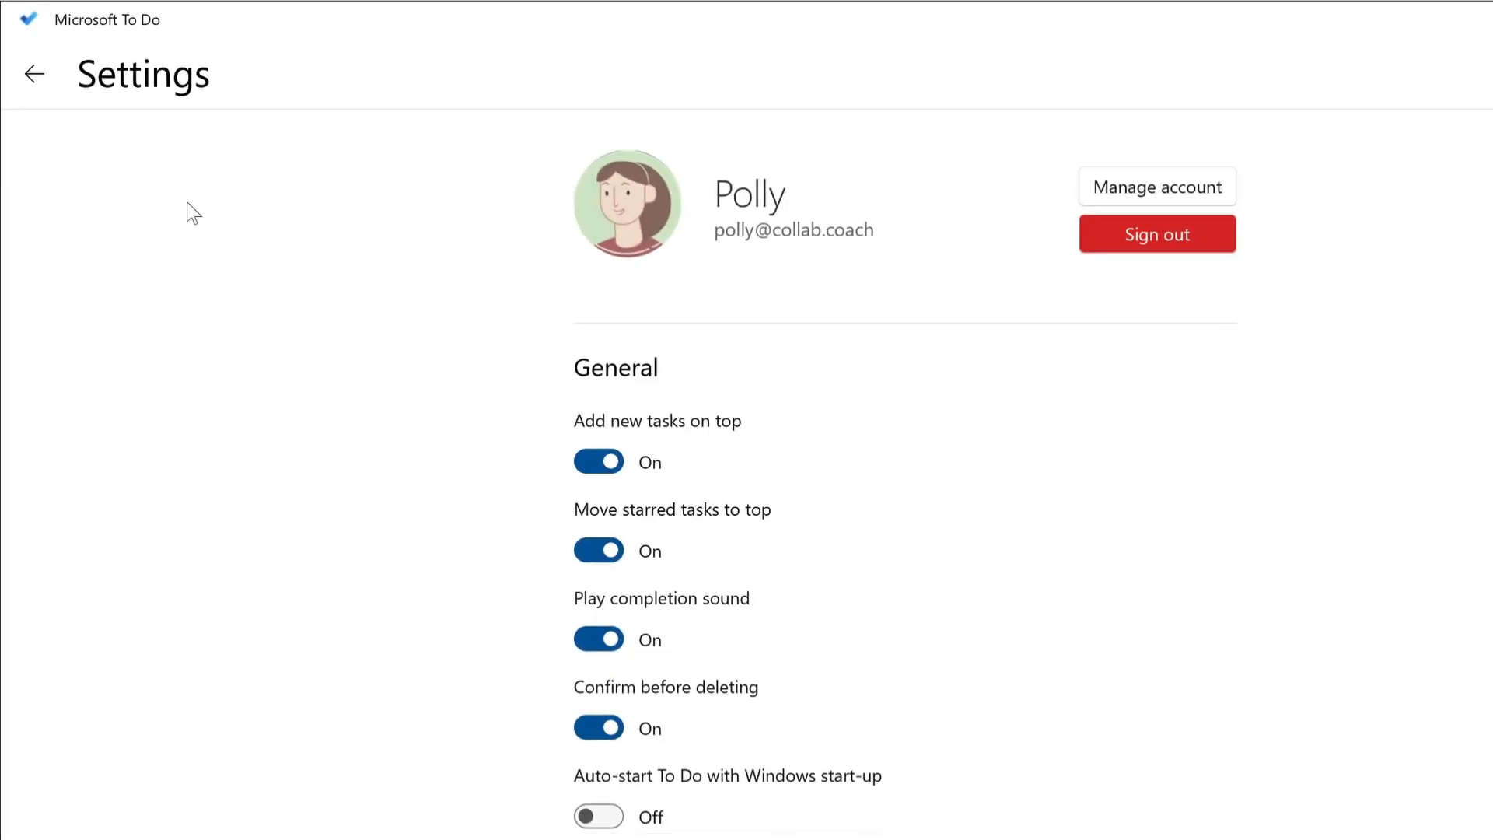
{"action": "scroll", "coordinate": [1166, 653], "scroll_direction": "down", "scroll_amount": 10}
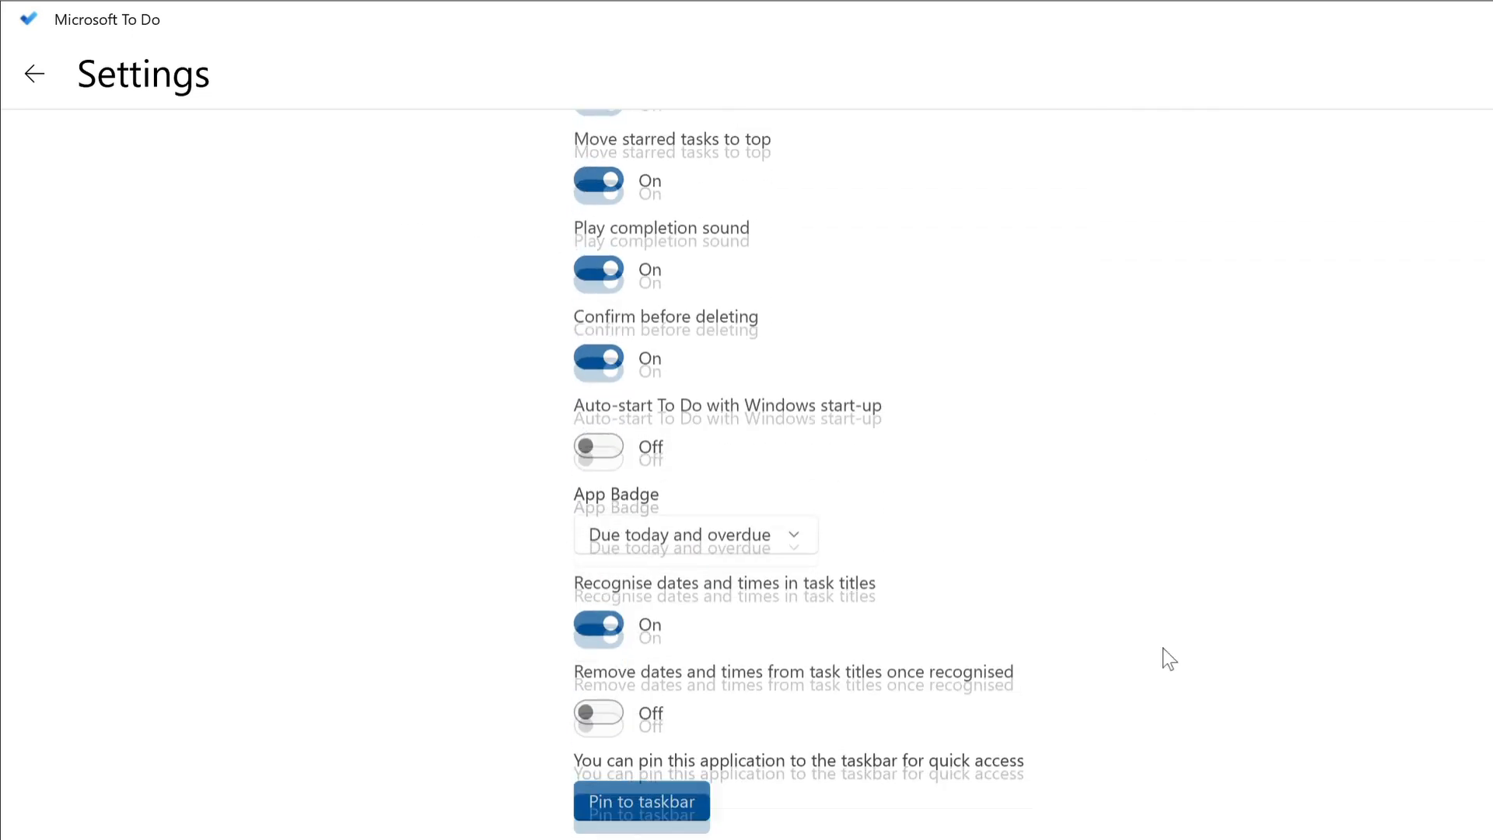
{"action": "scroll", "coordinate": [1163, 647], "scroll_direction": "down", "scroll_amount": 10}
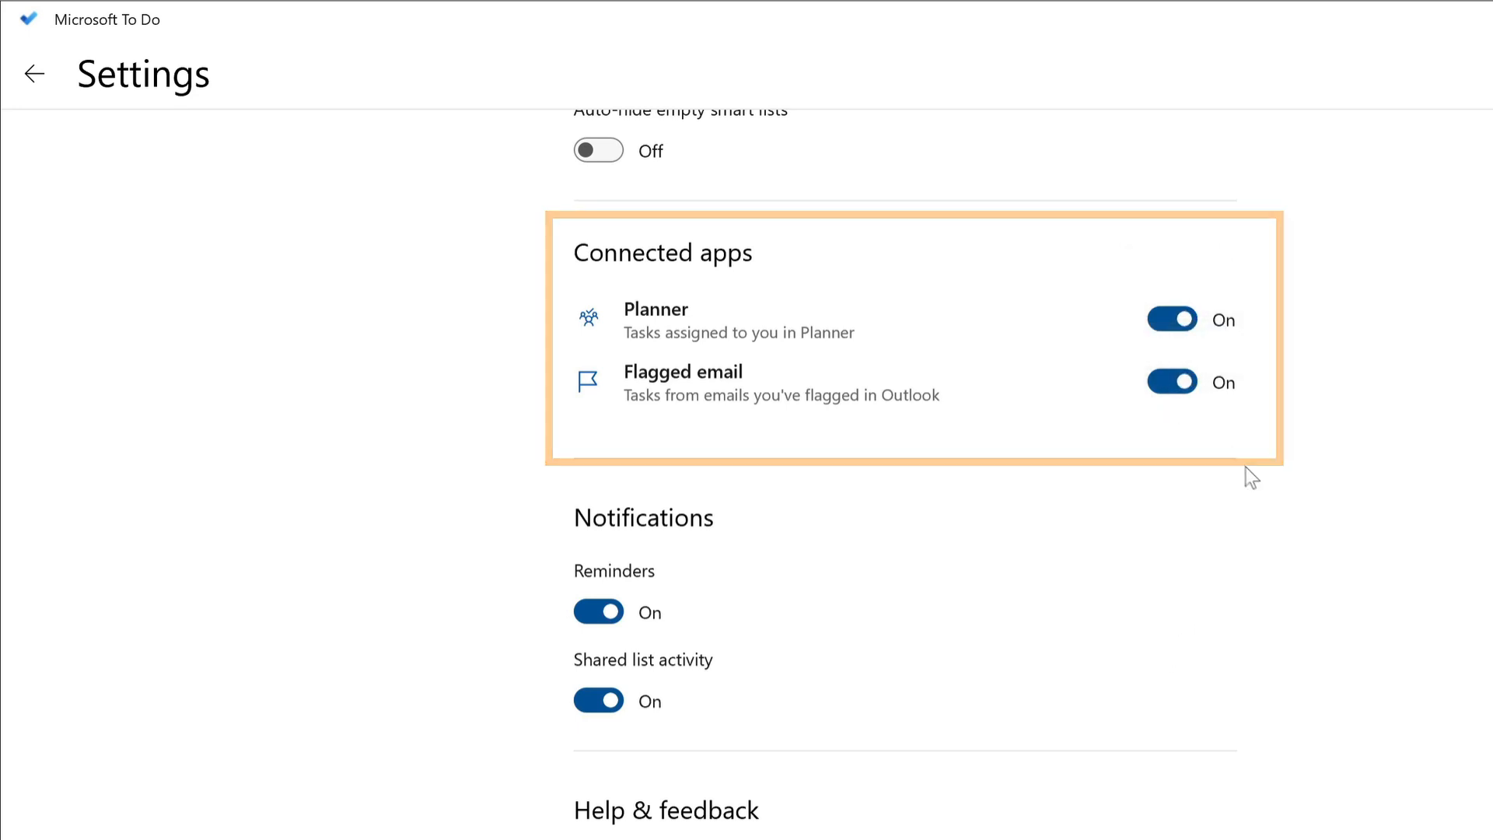
{"action": "scroll", "coordinate": [1269, 496], "scroll_direction": "up", "scroll_amount": 10}
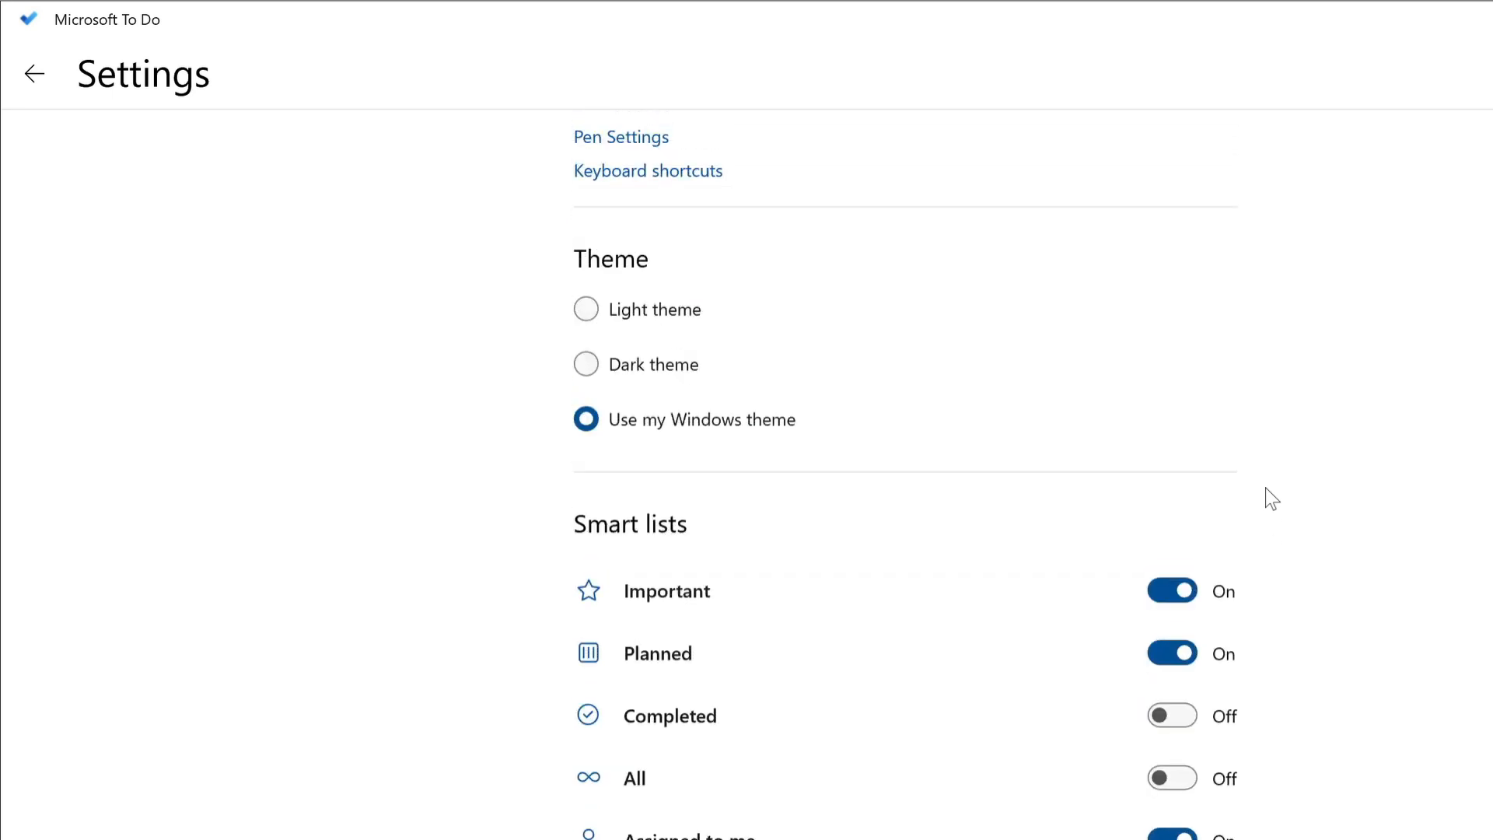
{"action": "scroll", "coordinate": [1270, 497], "scroll_direction": "down", "scroll_amount": 3}
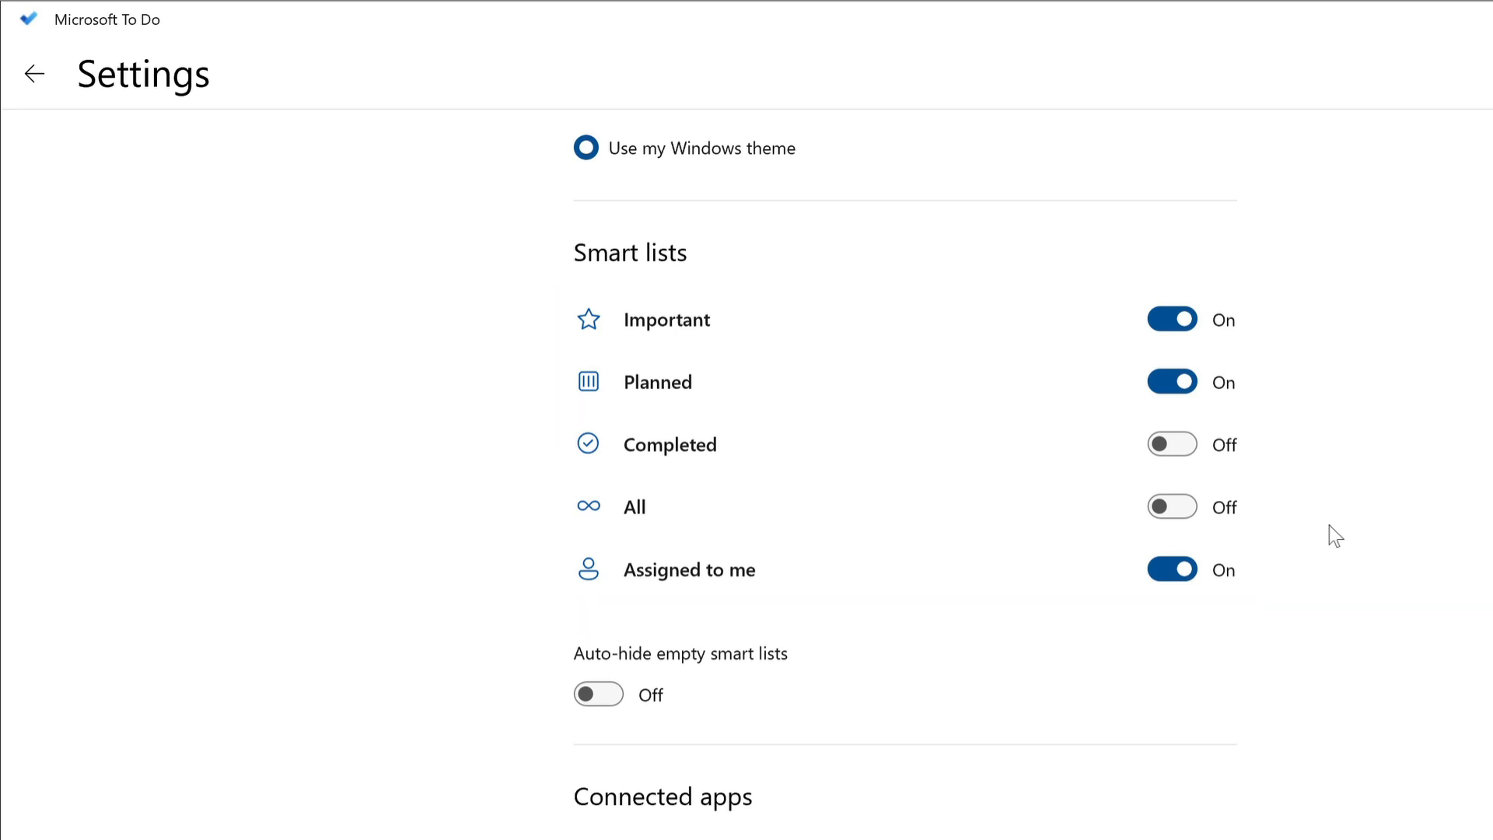
Try switching the Completed smart list and Auto-hide empty smart lists on and back off, and return to the task lists.
{"action": "left_click", "coordinate": [1180, 447]}
{"action": "left_click", "coordinate": [1164, 448]}
{"action": "left_click", "coordinate": [607, 696]}
{"action": "left_click", "coordinate": [597, 700]}
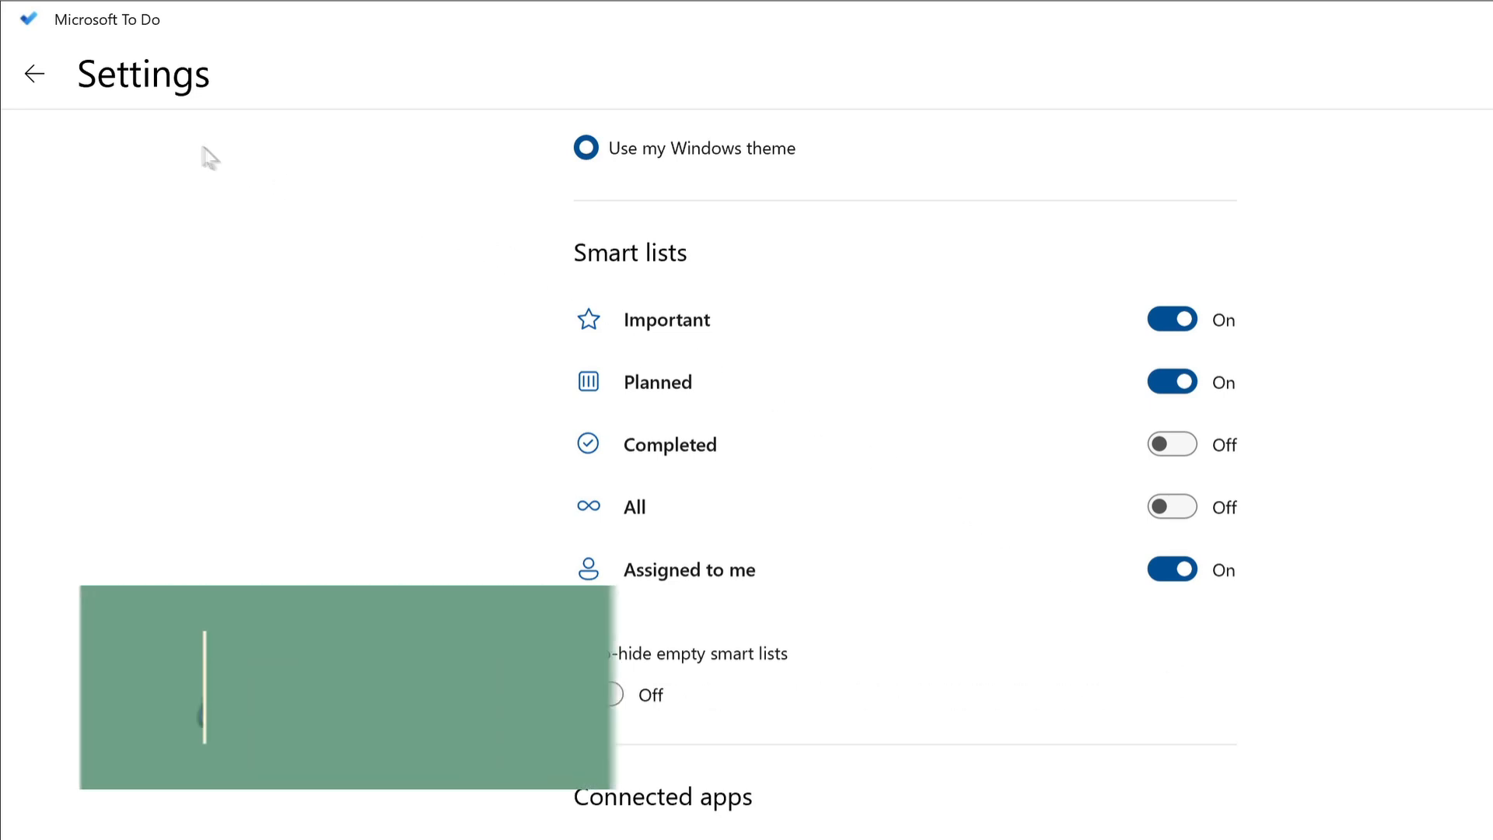
{"action": "left_click", "coordinate": [34, 73]}
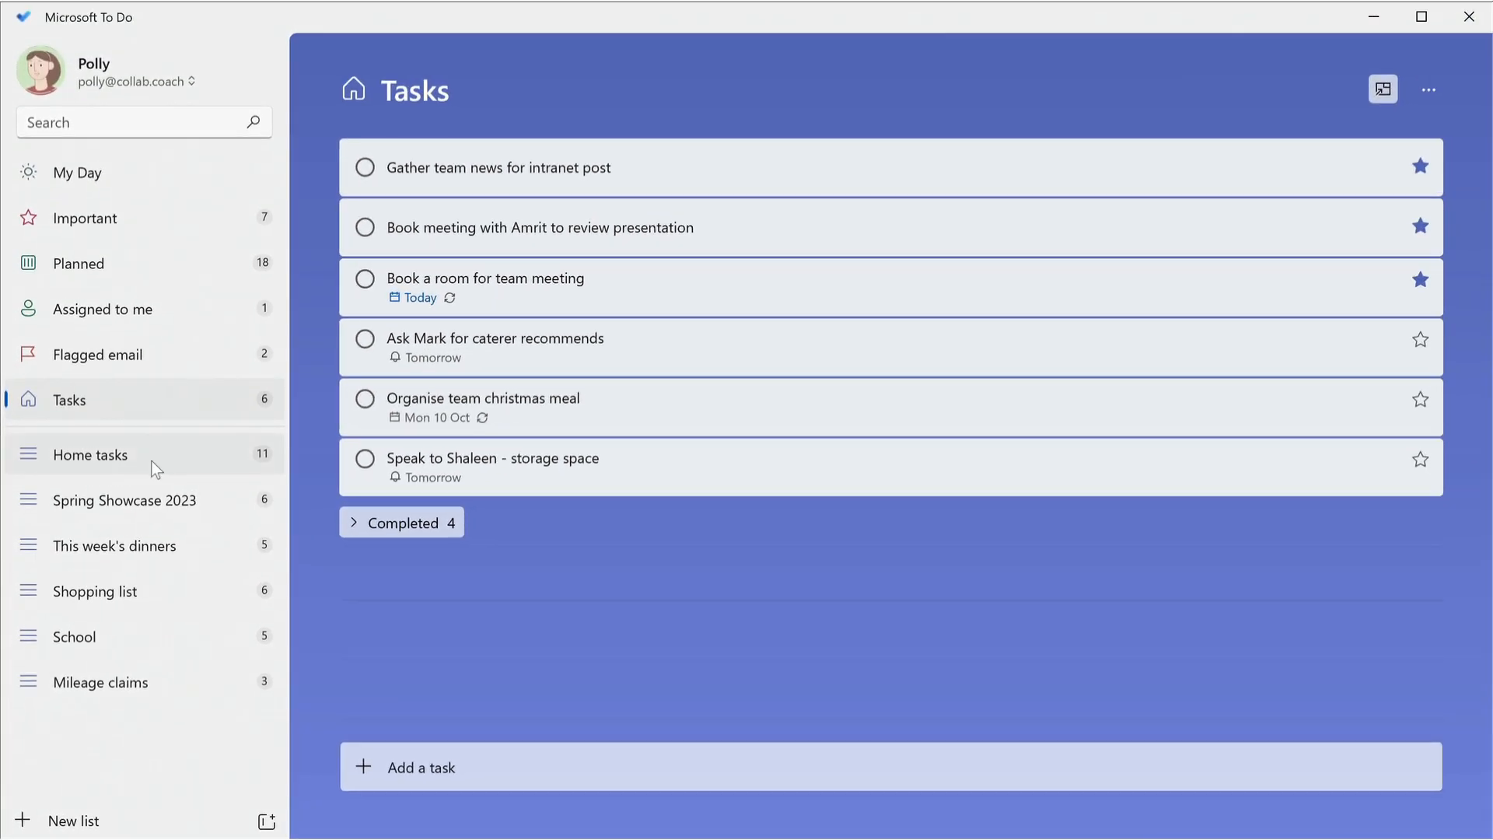
Look through the tasks in the Home tasks, Spring Showcase 2023 and This week's dinners lists.
{"action": "left_click", "coordinate": [155, 468]}
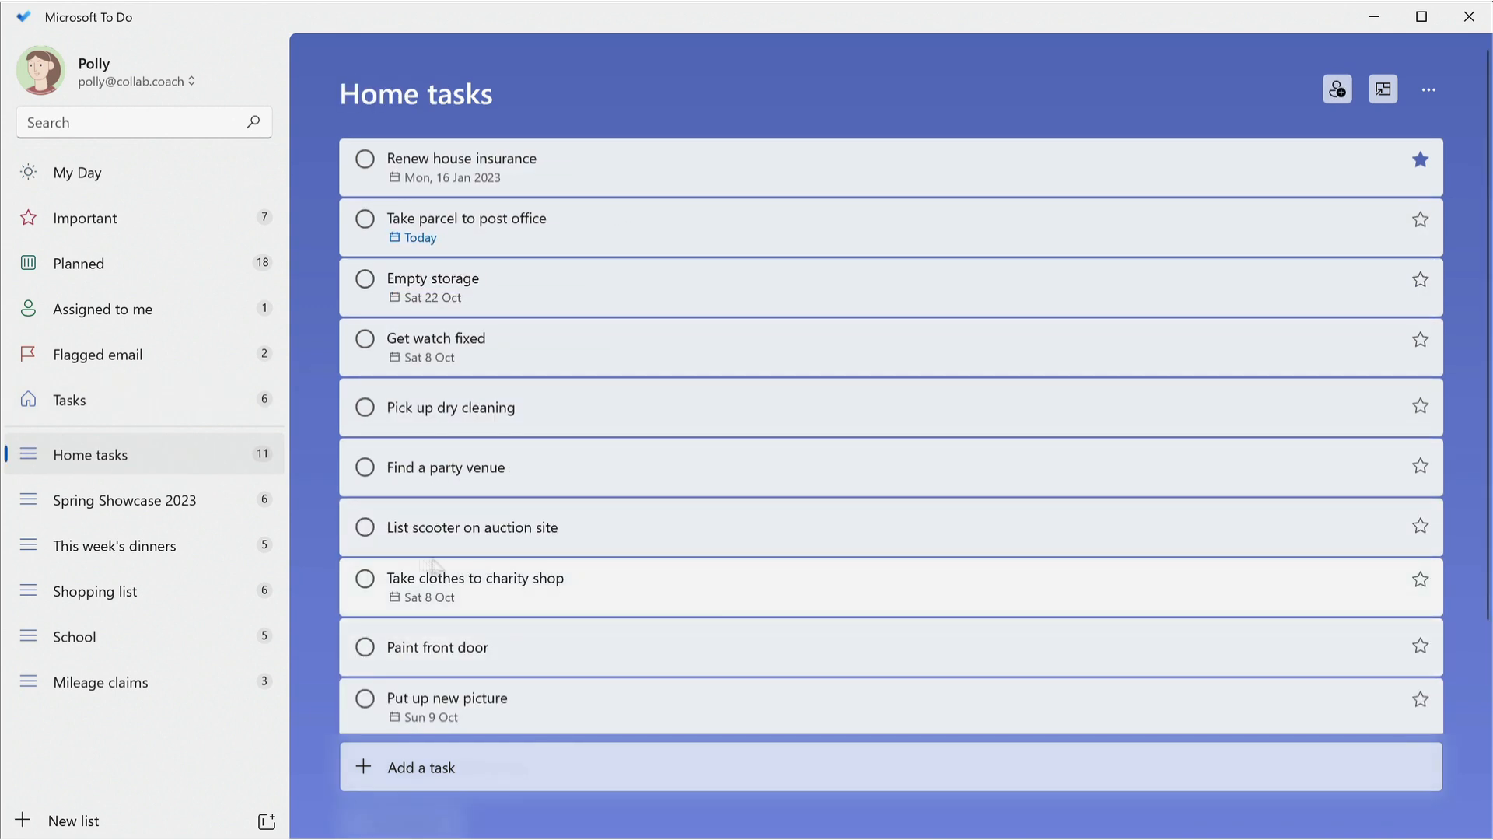
{"action": "left_click", "coordinate": [155, 504]}
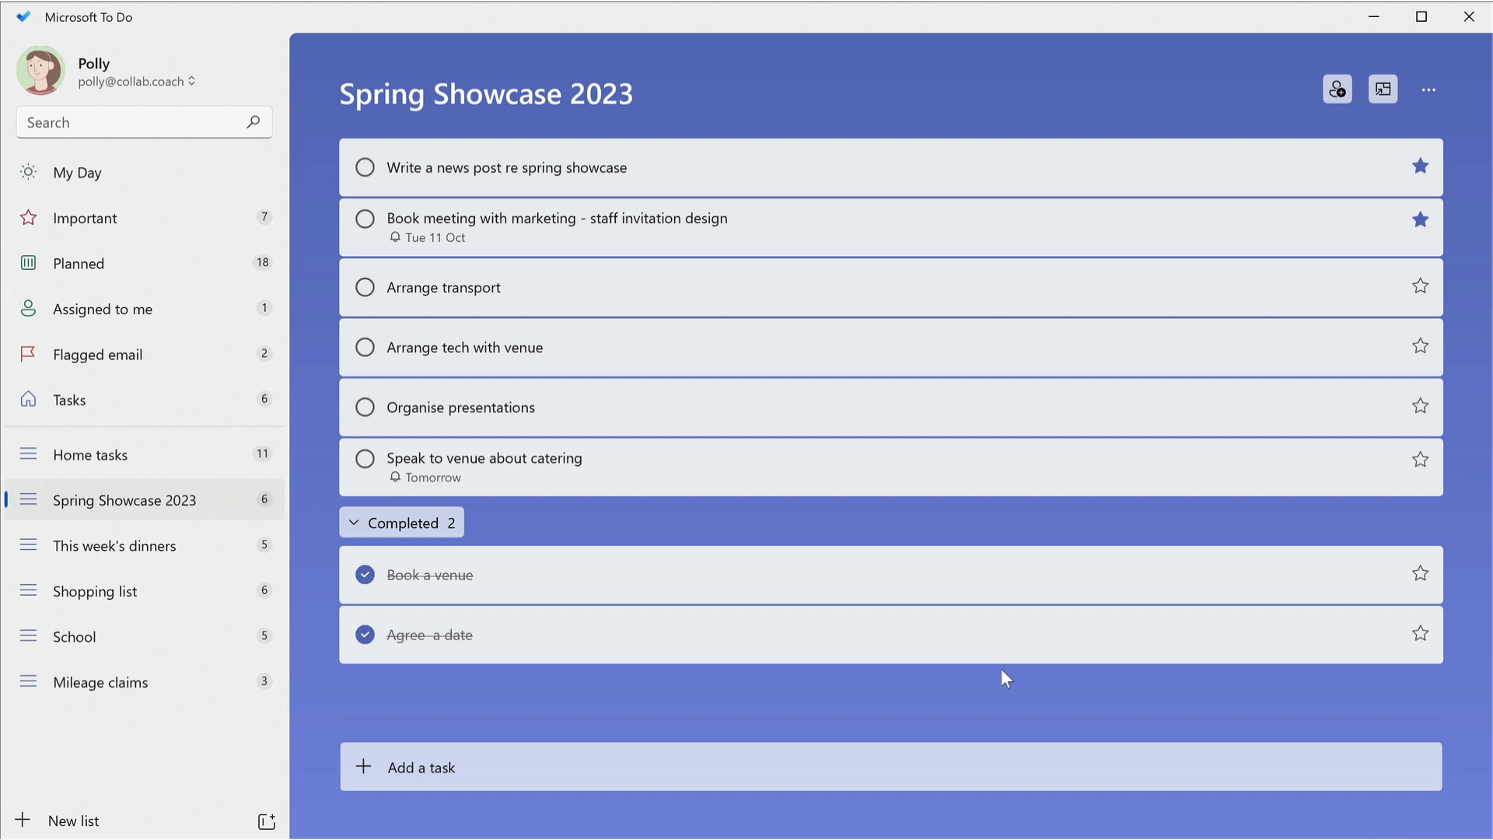
{"action": "left_click", "coordinate": [186, 560]}
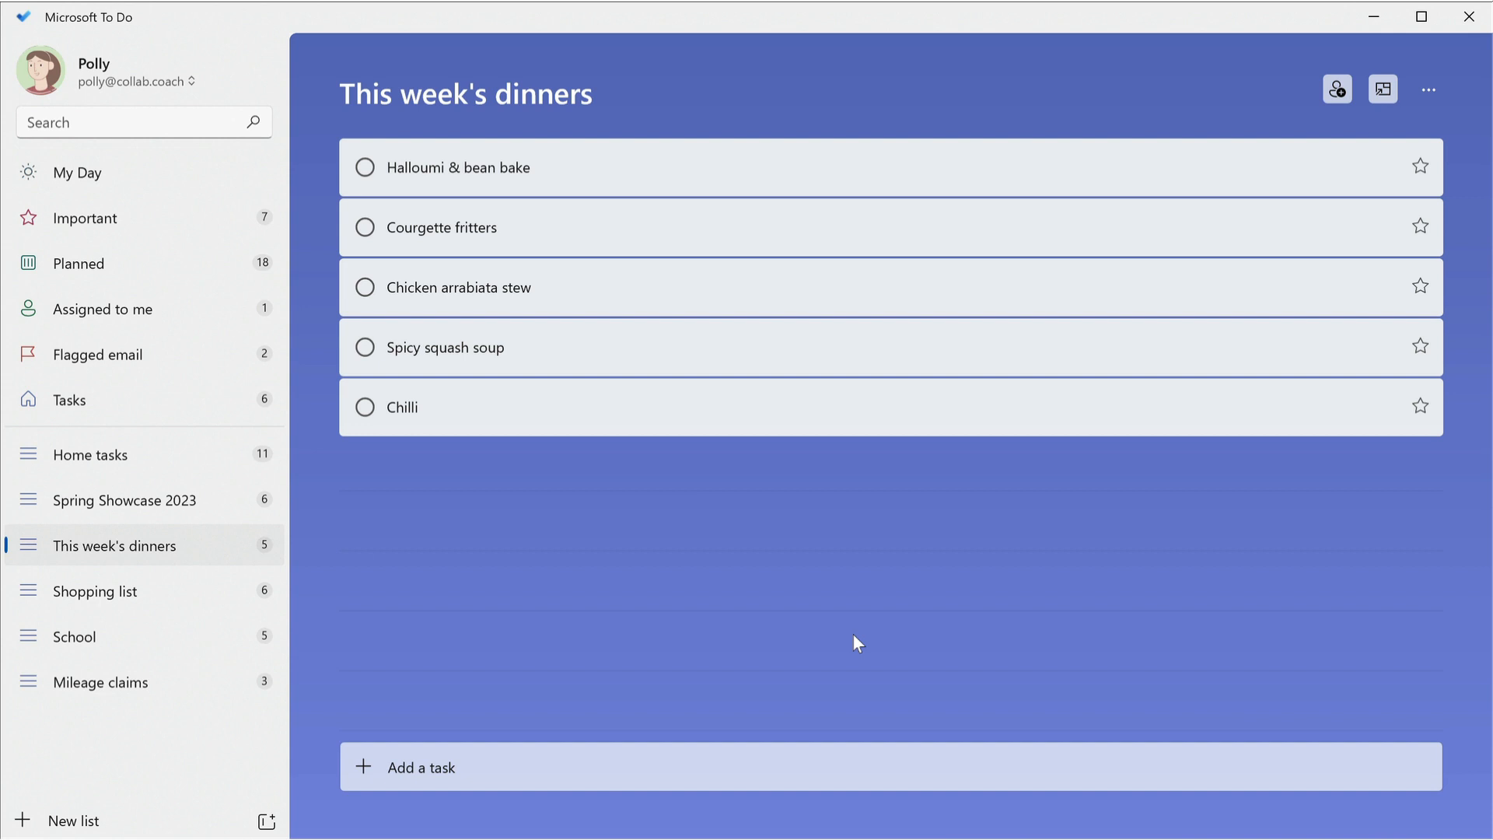
Share the Spring Showcase 2023 list by creating an invitation link and copying it.
{"action": "left_click", "coordinate": [150, 500]}
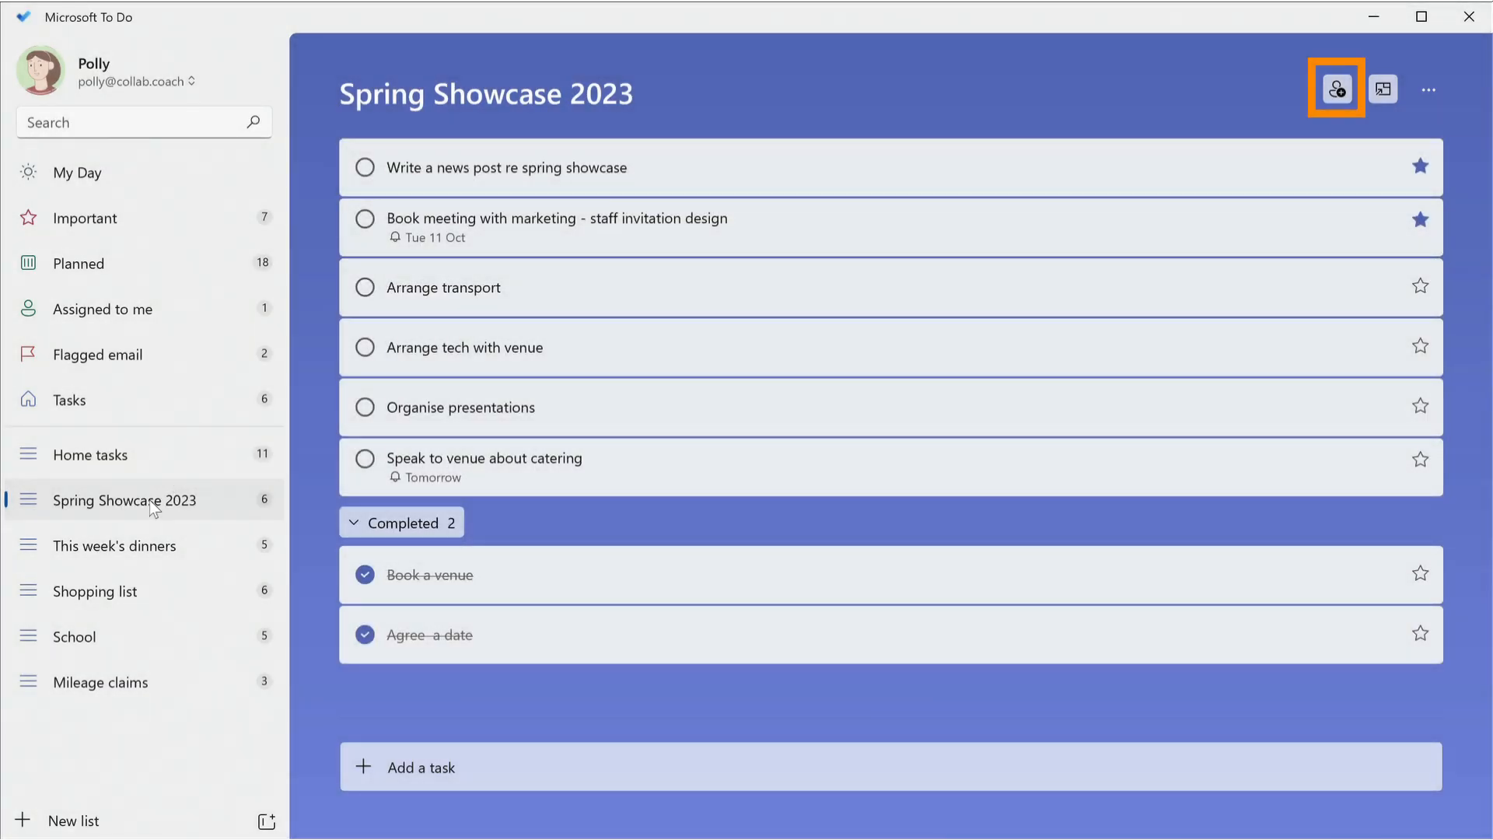
{"action": "right_click", "coordinate": [155, 507]}
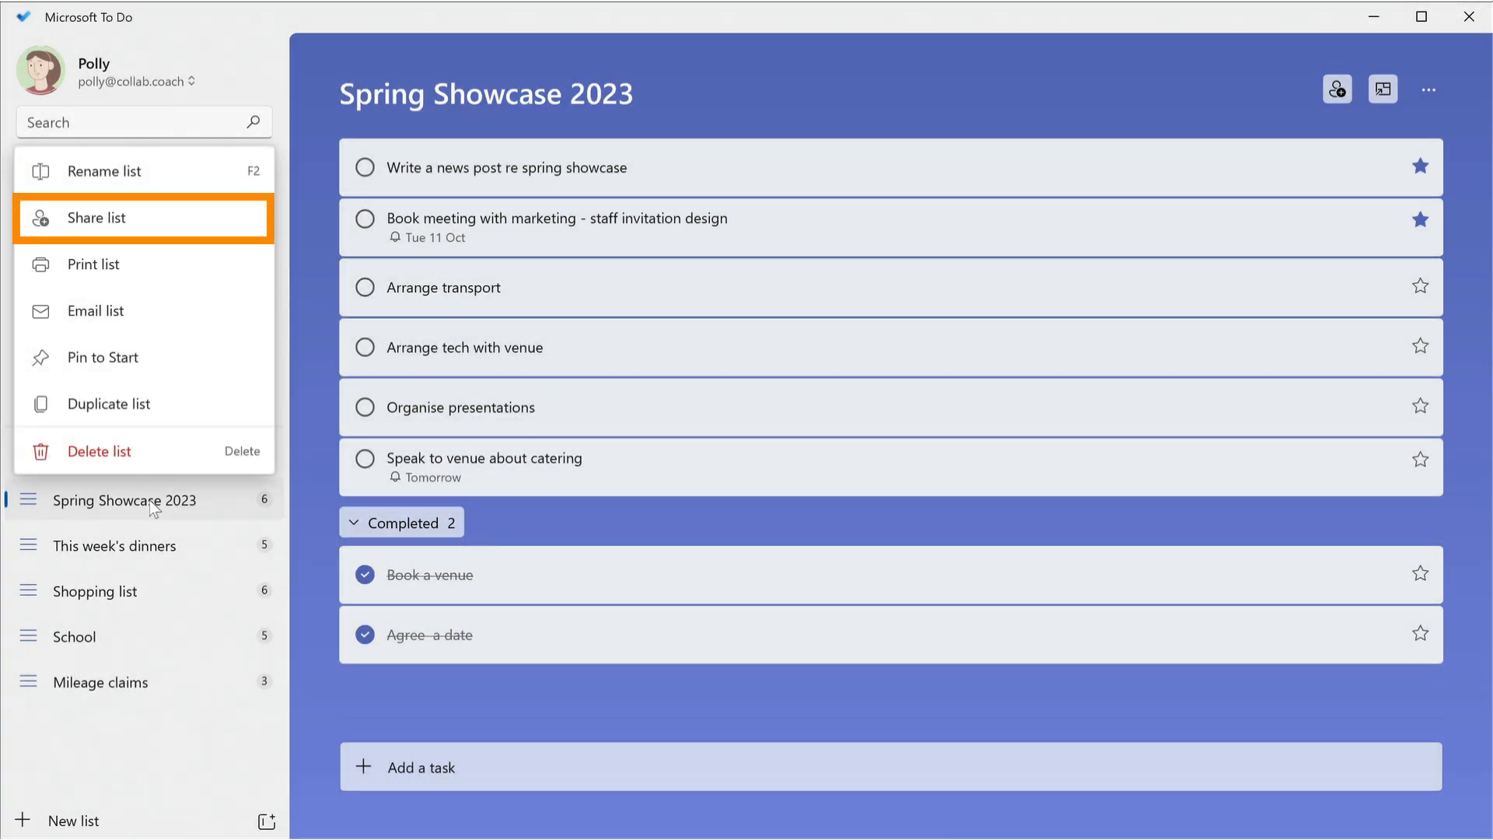
{"action": "left_click", "coordinate": [179, 218]}
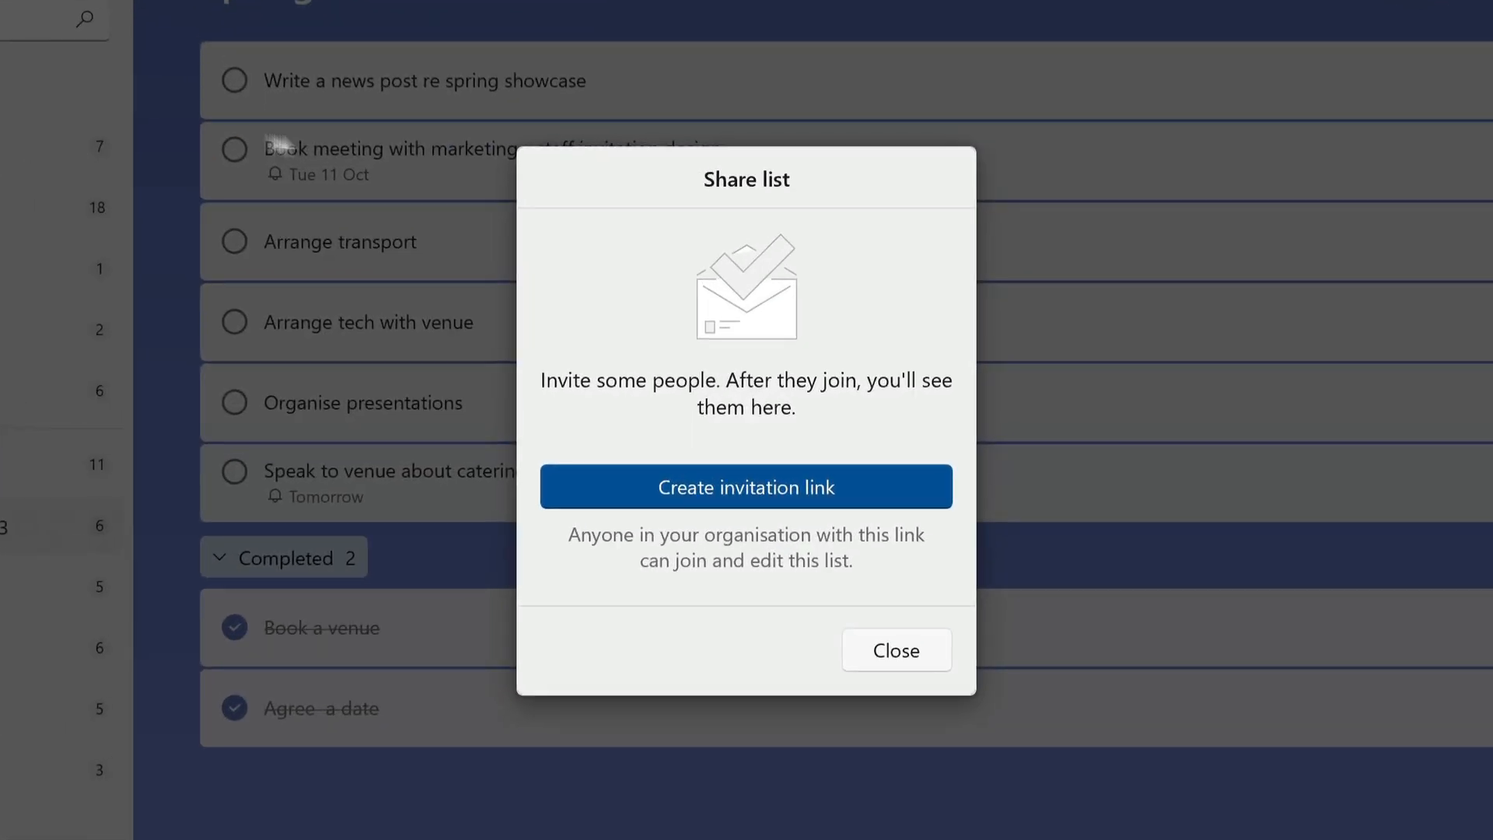
{"action": "left_click", "coordinate": [883, 488]}
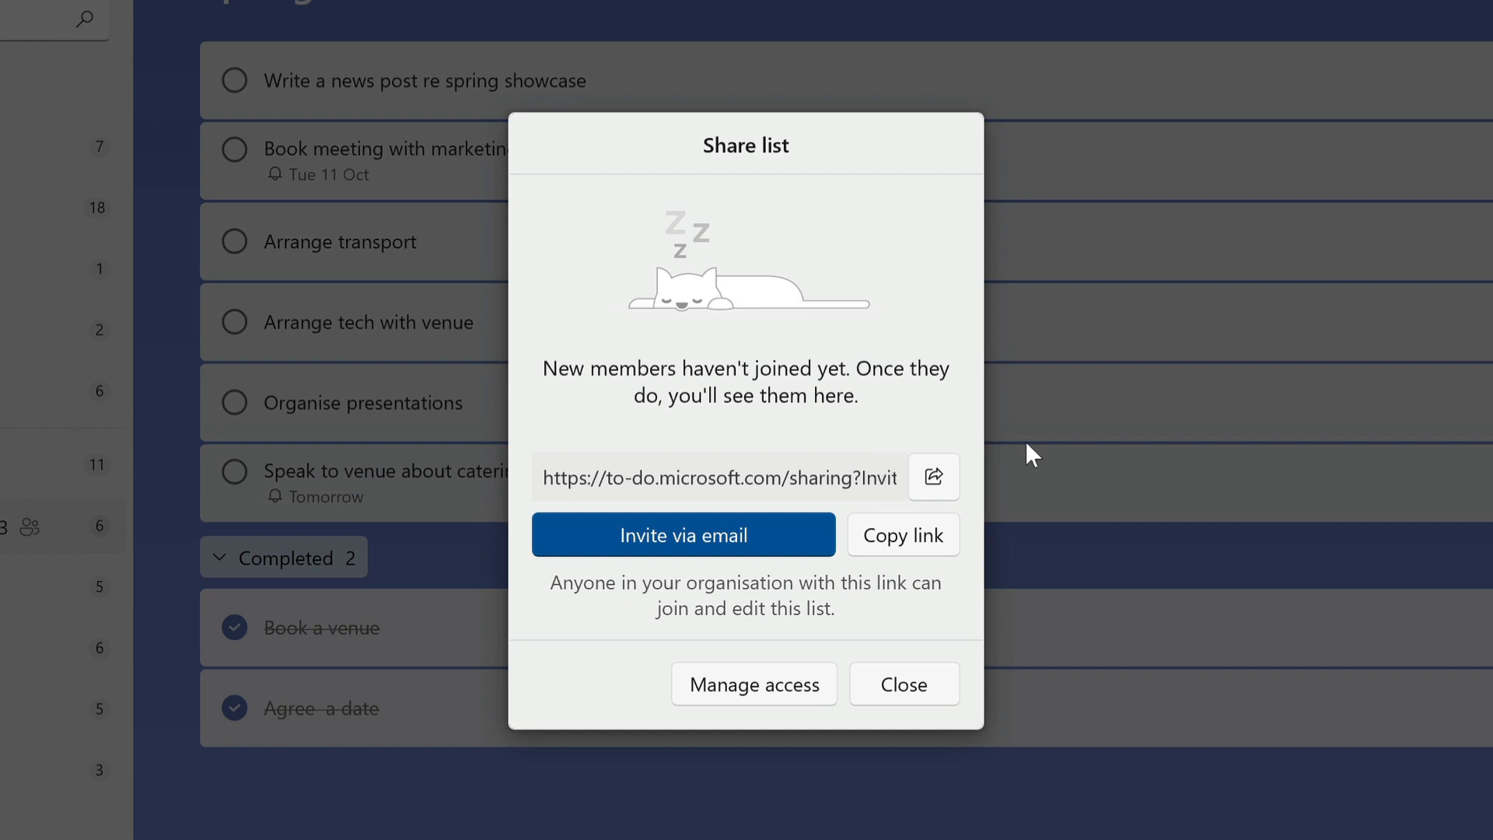
{"action": "left_click", "coordinate": [908, 538]}
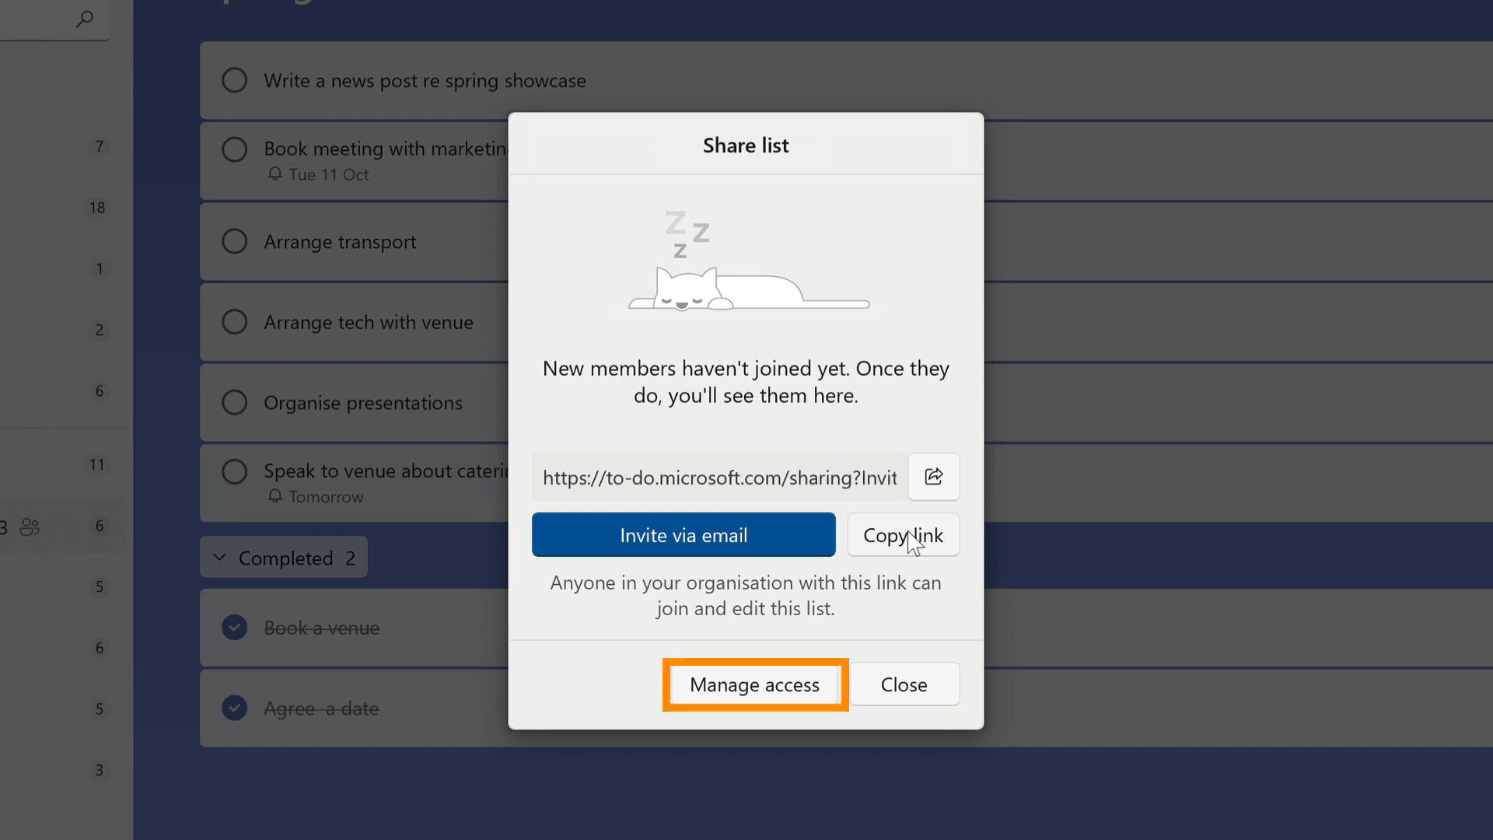
Review the access management options for the shared Spring Showcase 2023 list and close the sharing dialog.
{"action": "left_click", "coordinate": [758, 688]}
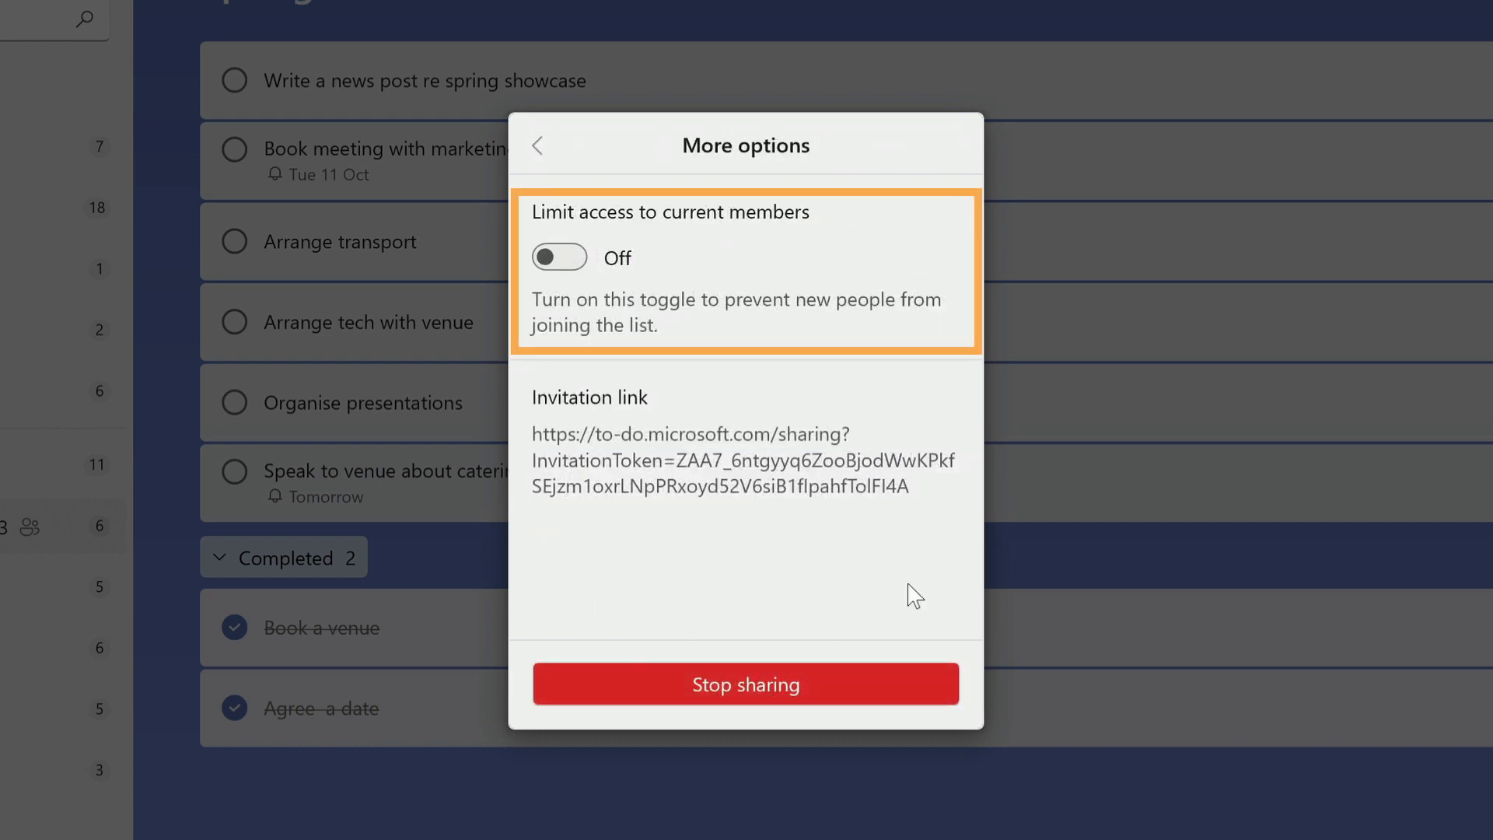
{"action": "left_click", "coordinate": [536, 146]}
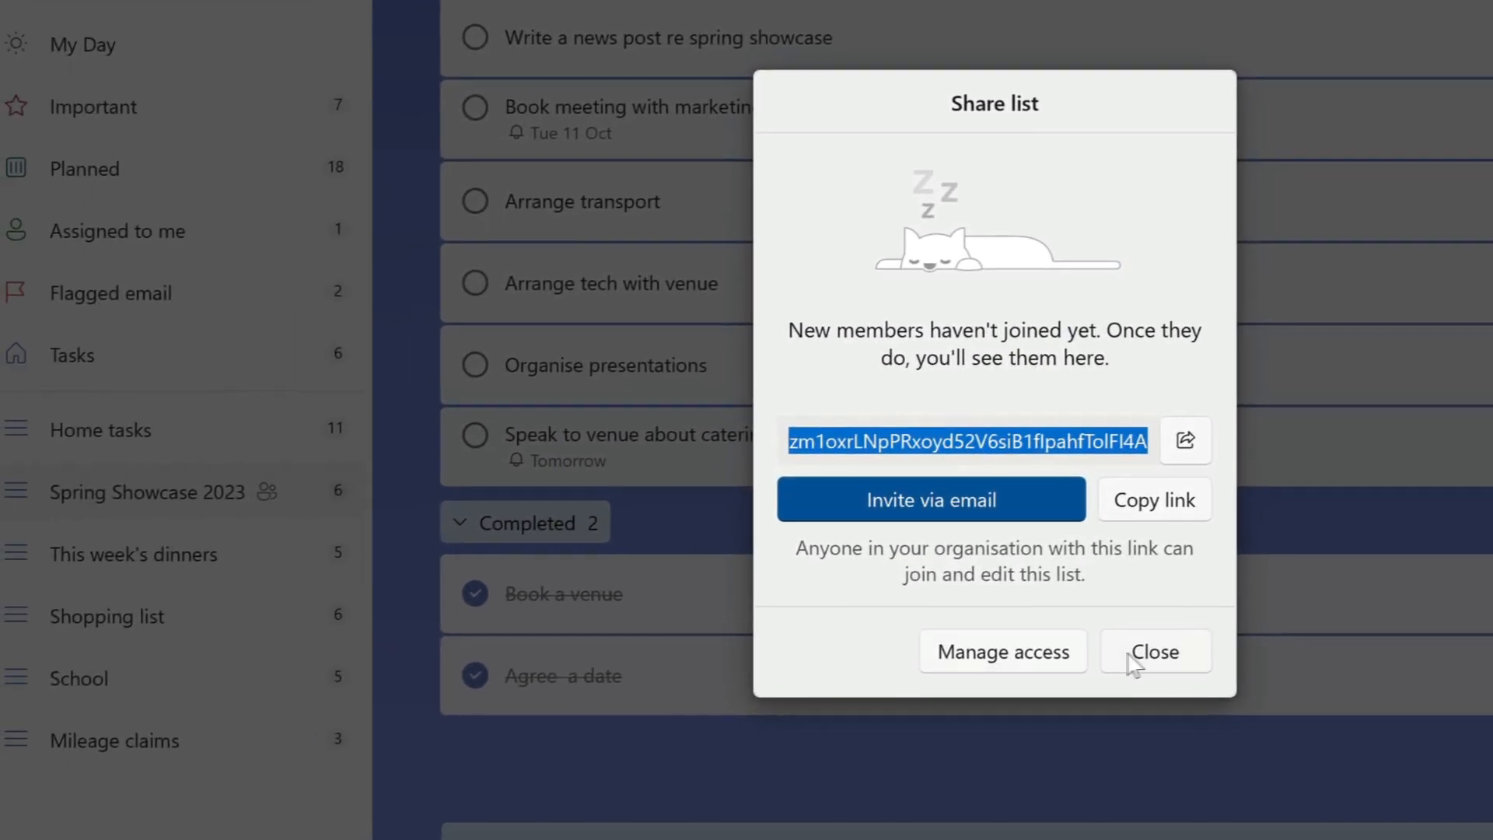
{"action": "left_click", "coordinate": [1155, 652]}
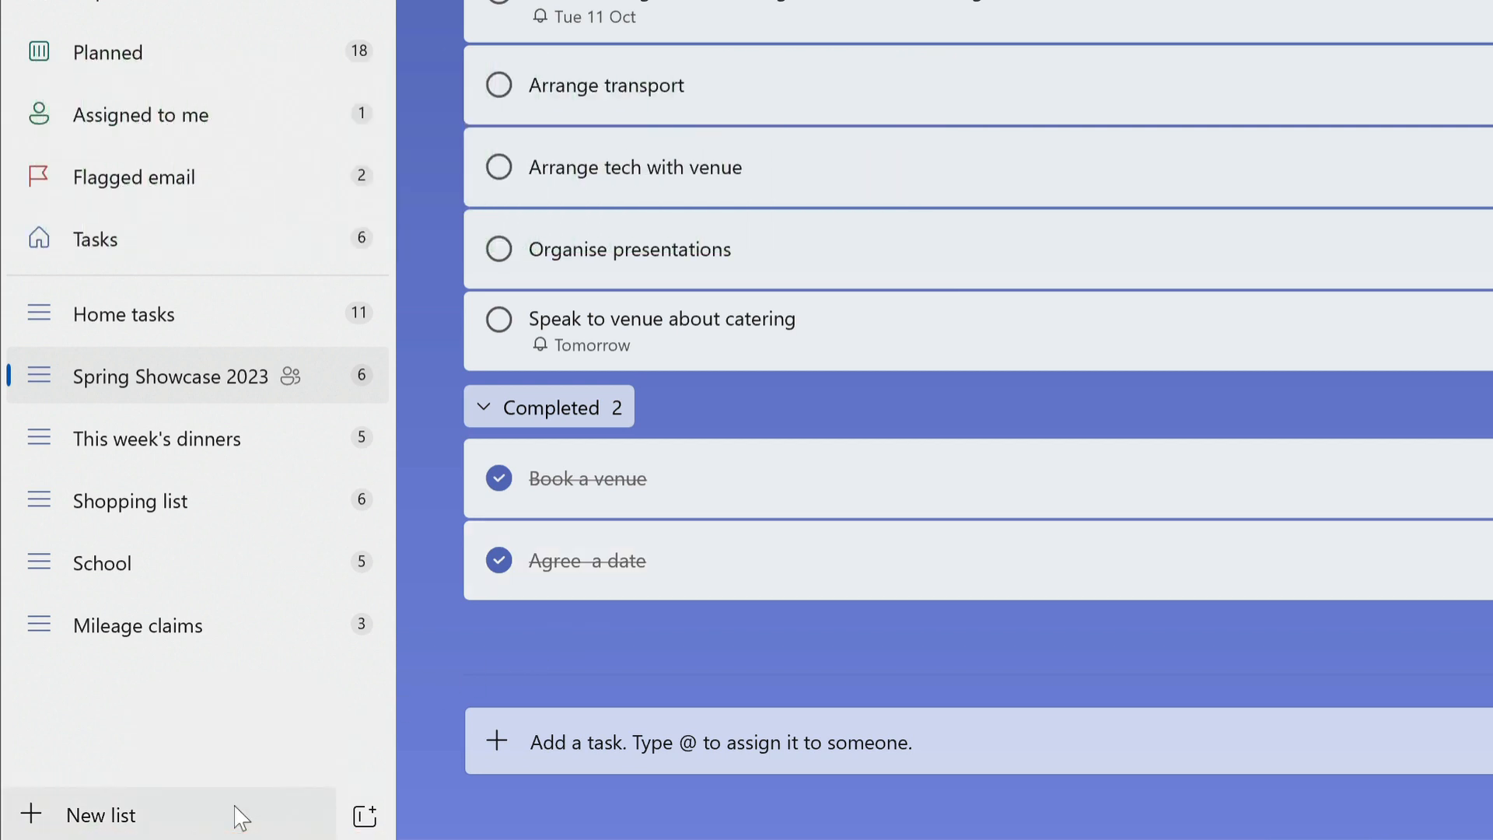
Create a new list named "My new list".
{"action": "left_click", "coordinate": [237, 813]}
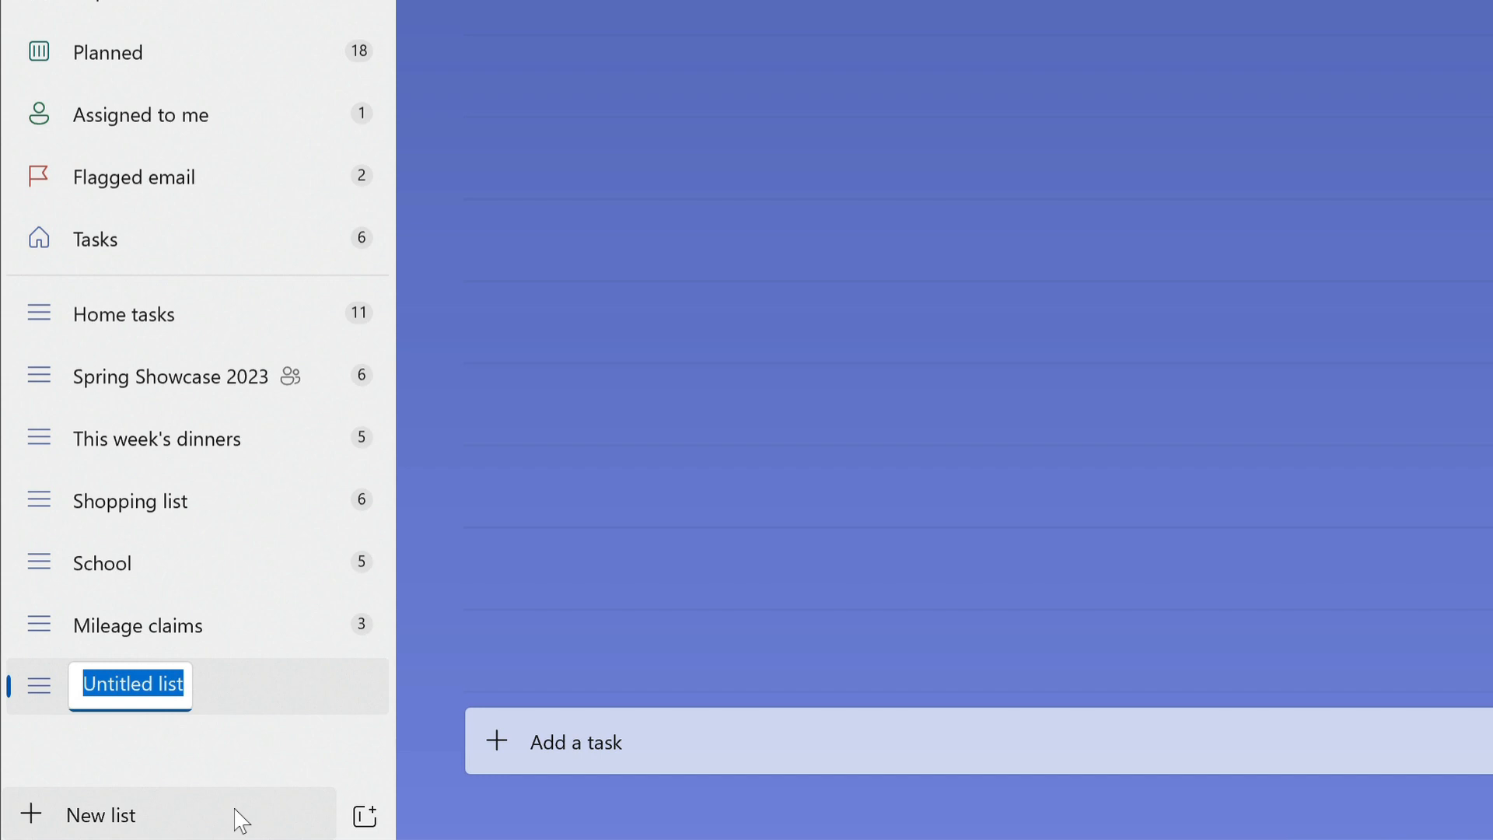
{"action": "type", "text": "My new list"}
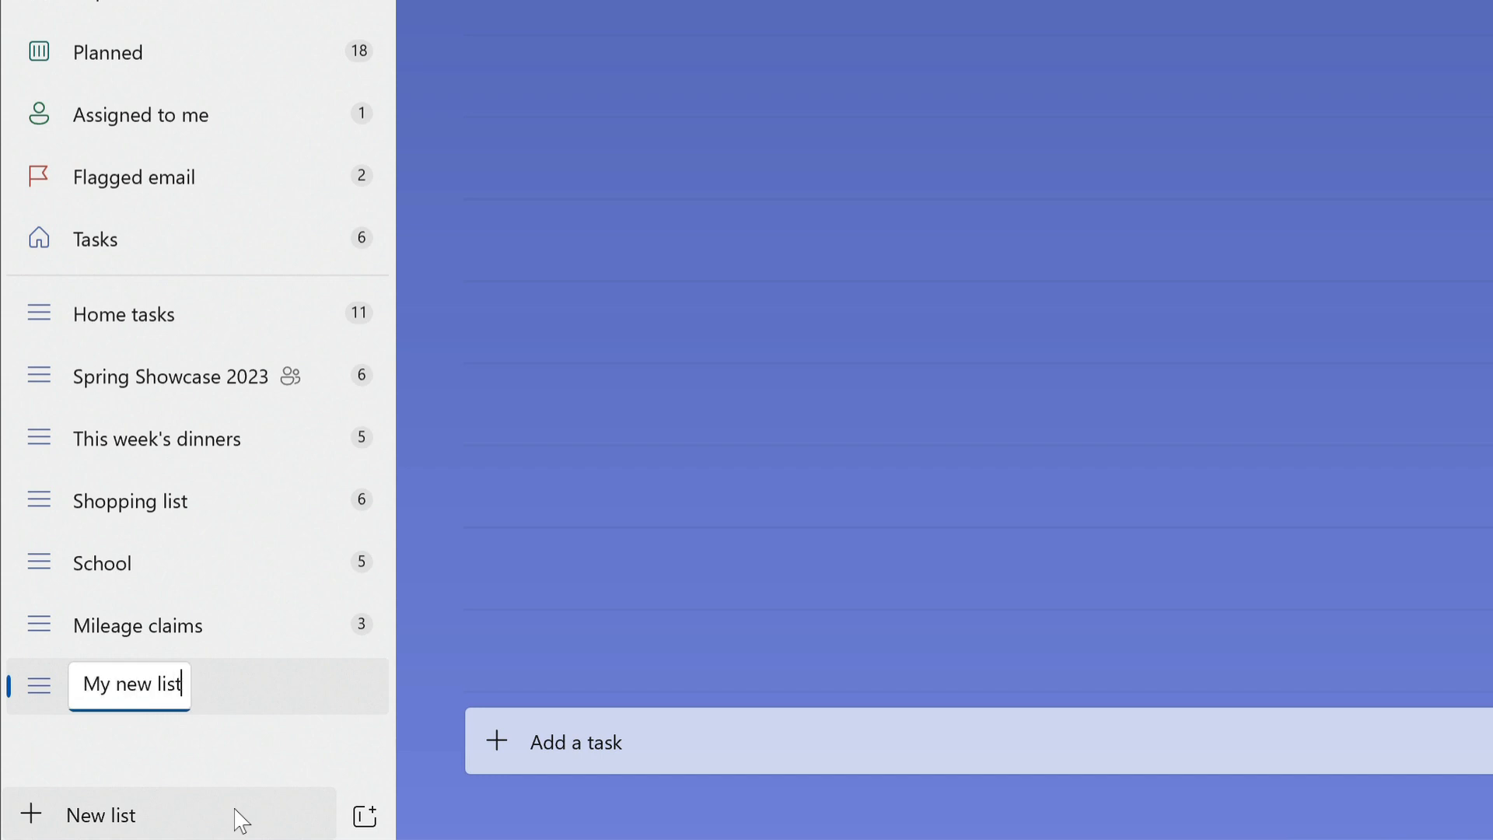
{"action": "key", "text": "Return"}
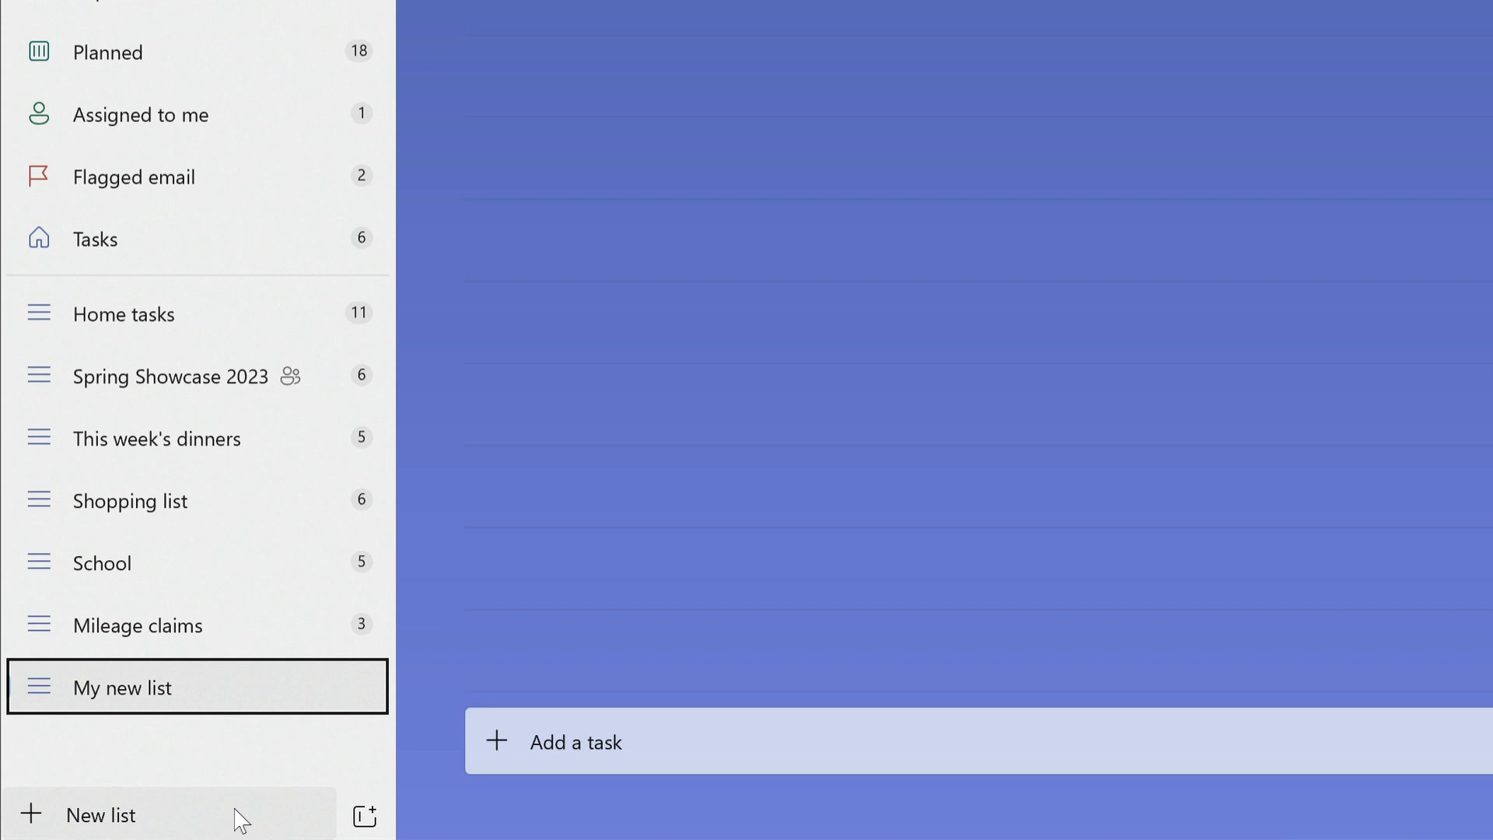
Move "My new list" directly below This week's dinners, and move it again to sit between School and Mileage claims.
{"action": "left_click_drag", "start_coordinate": [47, 693], "coordinate": [30, 473]}
{"action": "left_click", "coordinate": [245, 514]}
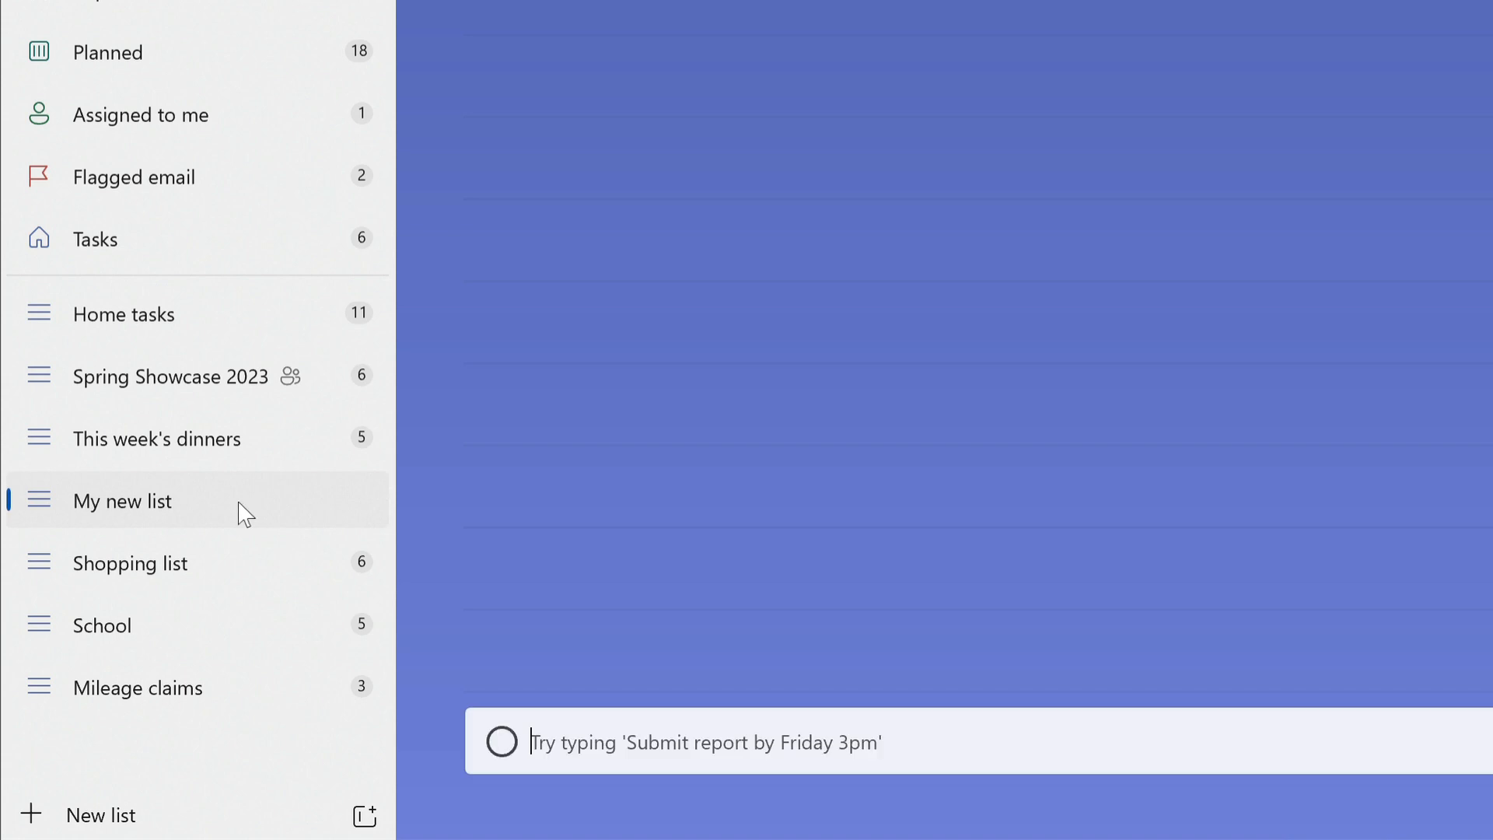
{"action": "left_click_drag", "start_coordinate": [245, 510], "coordinate": [245, 668]}
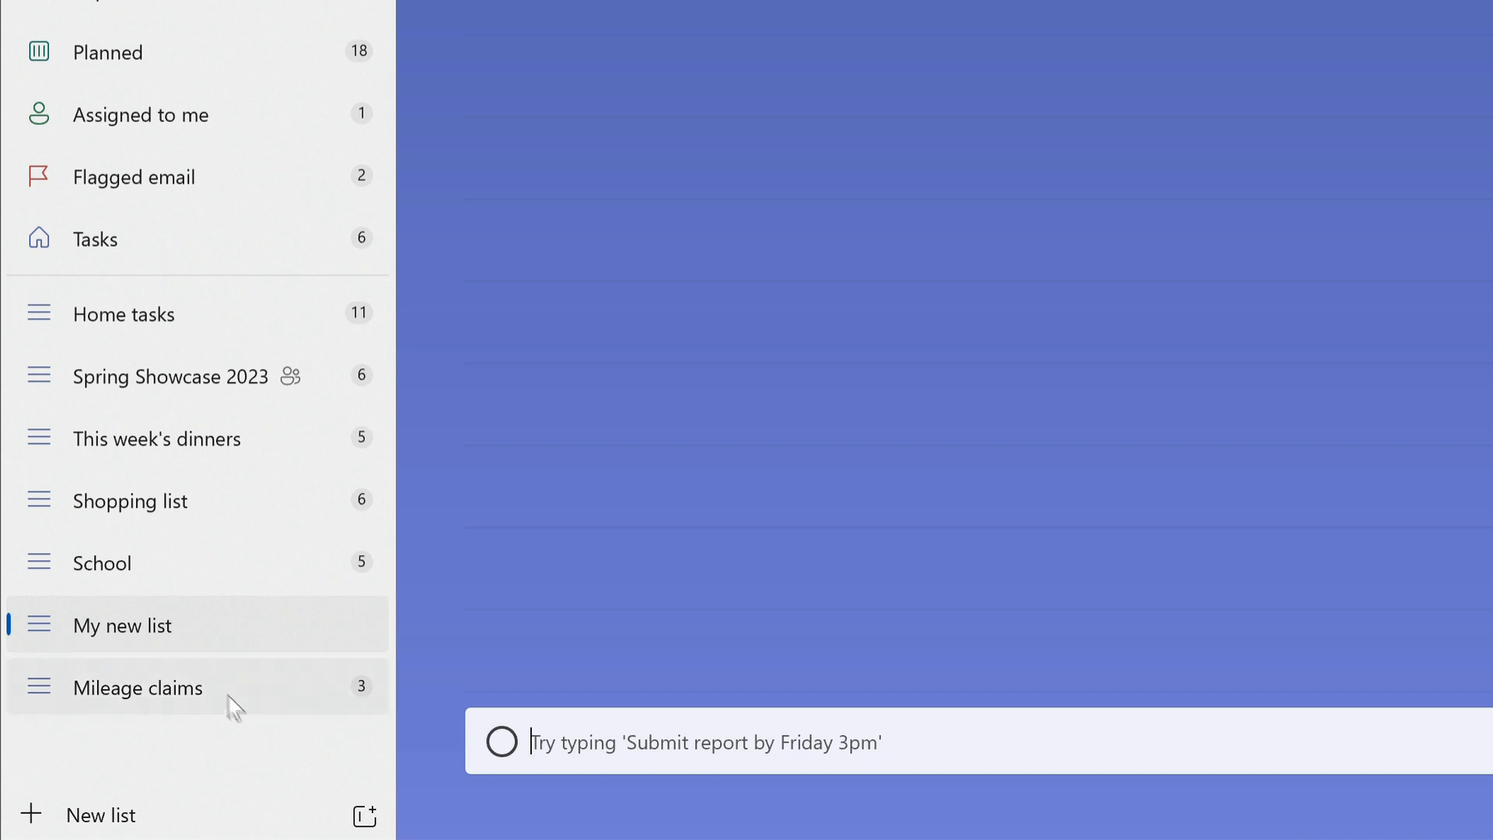
Delete the list "My new list".
{"action": "right_click", "coordinate": [212, 625]}
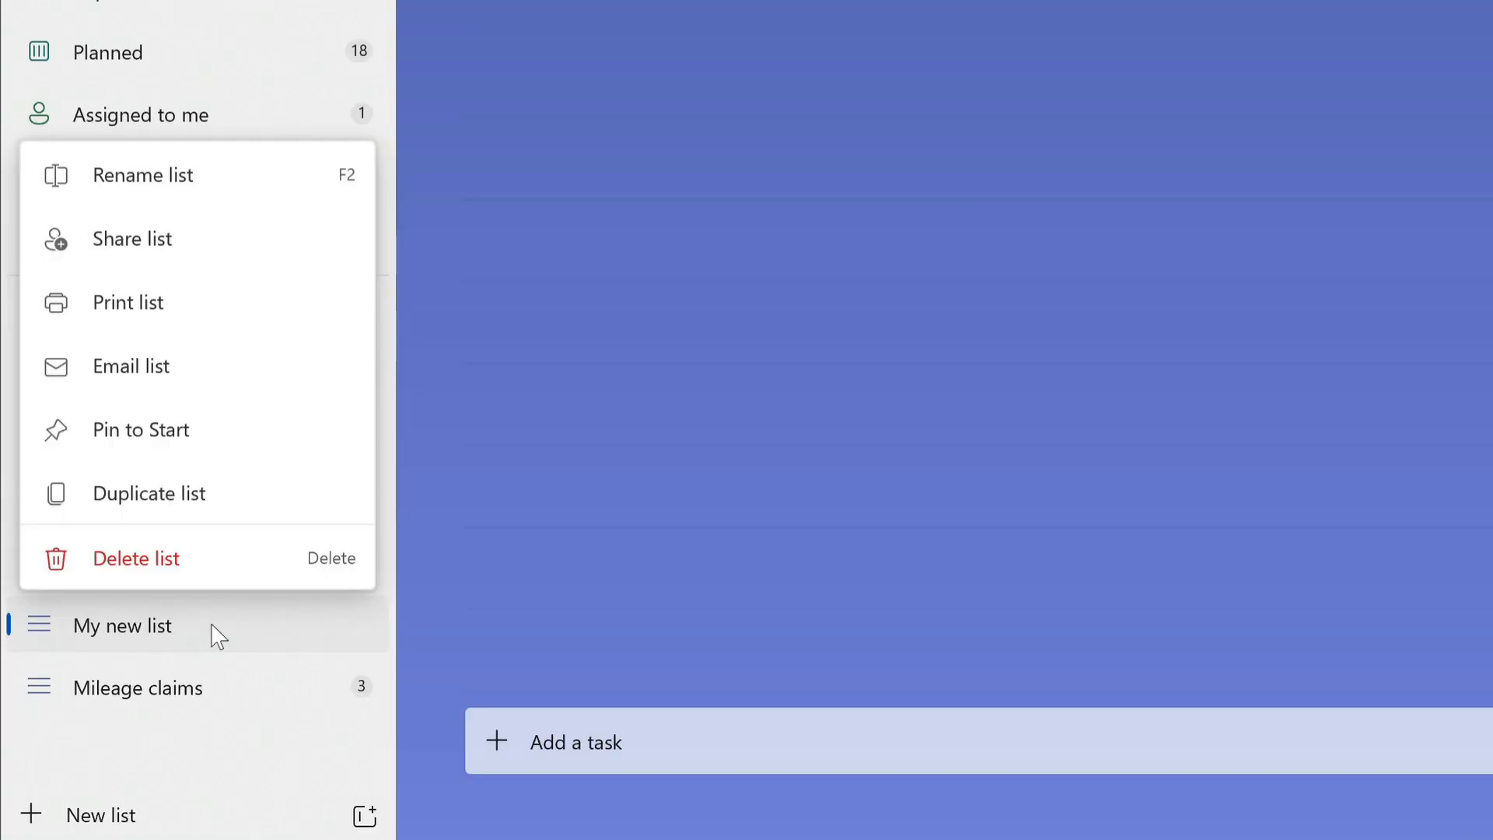
{"action": "key", "text": "Escape"}
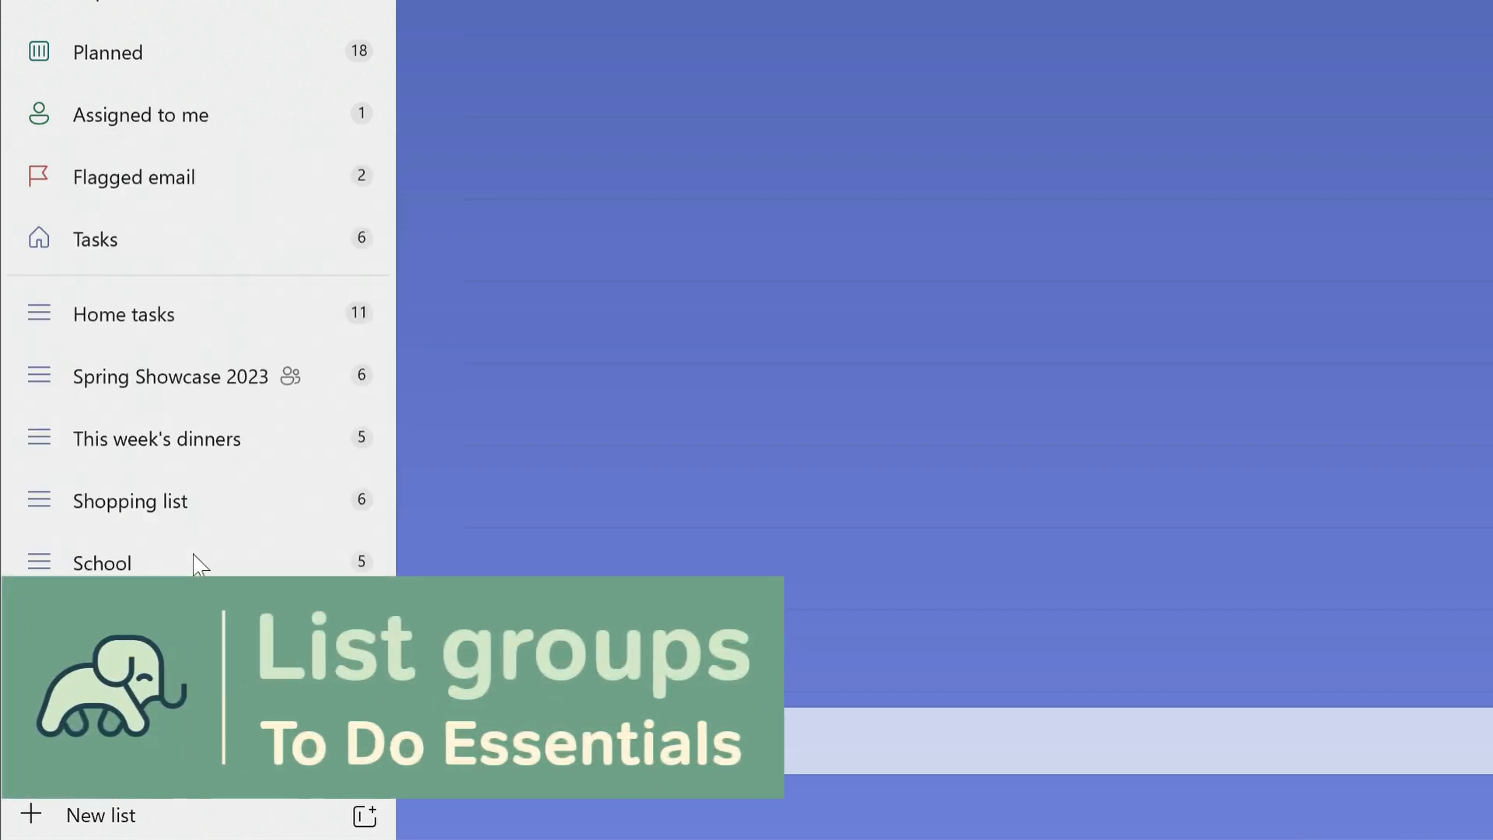
{"action": "left_click", "coordinate": [960, 336]}
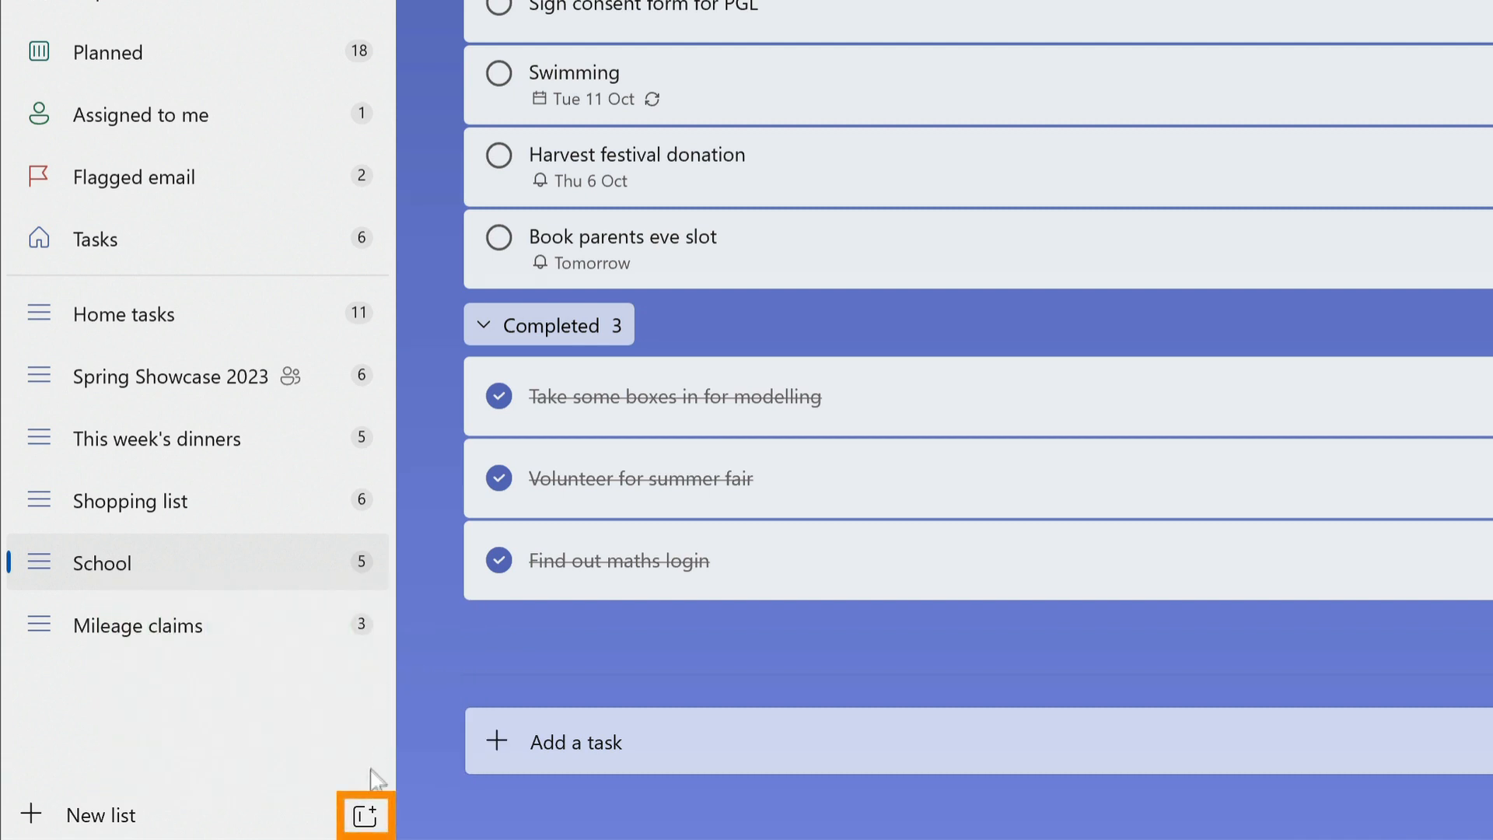
Create a list group named "Home".
{"action": "left_click", "coordinate": [364, 816]}
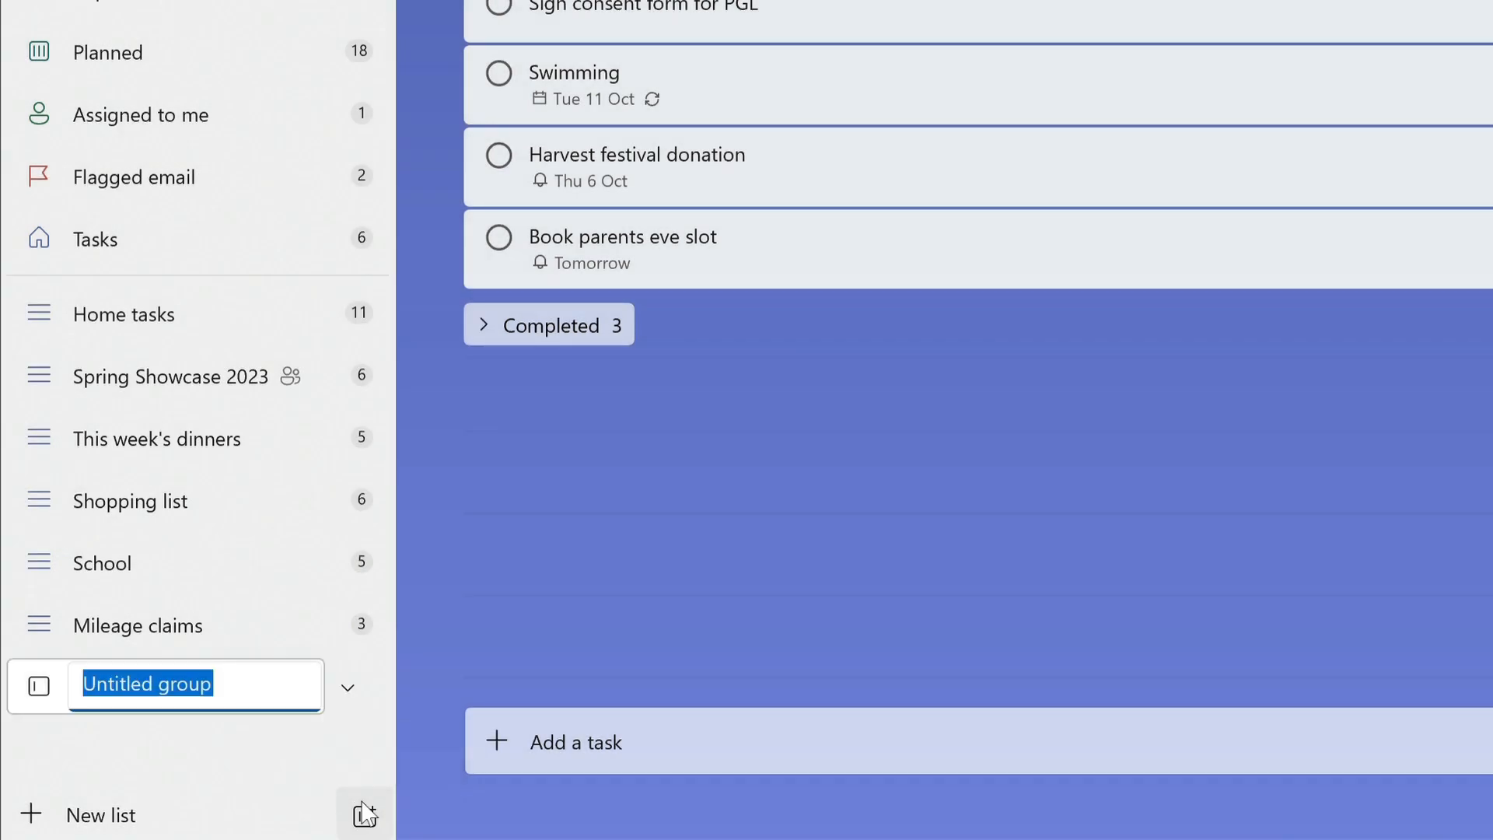
{"action": "type", "text": "Home"}
{"action": "key", "text": "Return"}
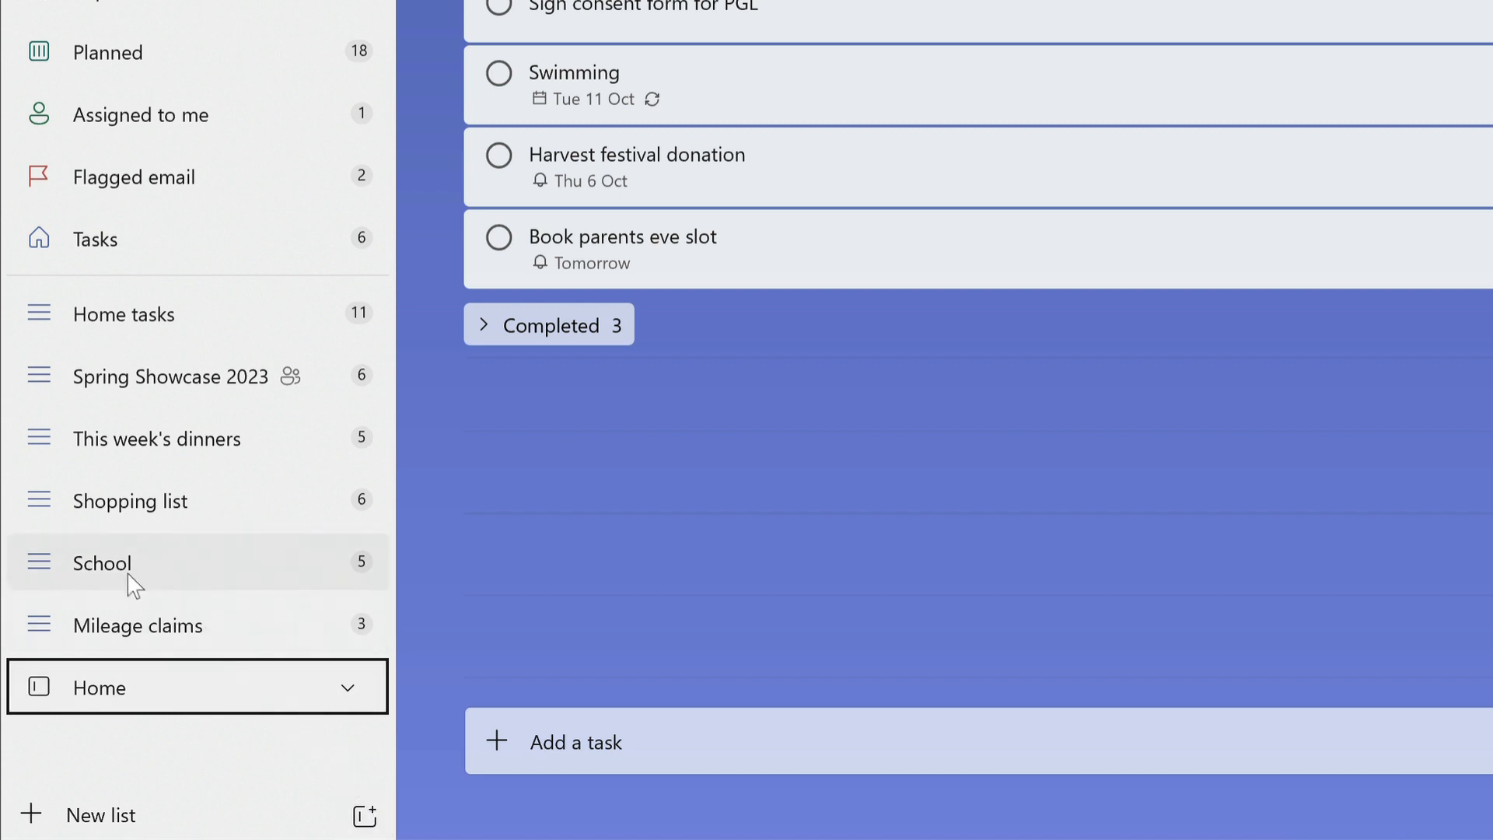
Move the School, This week's dinners and Home tasks lists into the Home group and leave the group expanded.
{"action": "left_click_drag", "start_coordinate": [136, 567], "coordinate": [141, 684]}
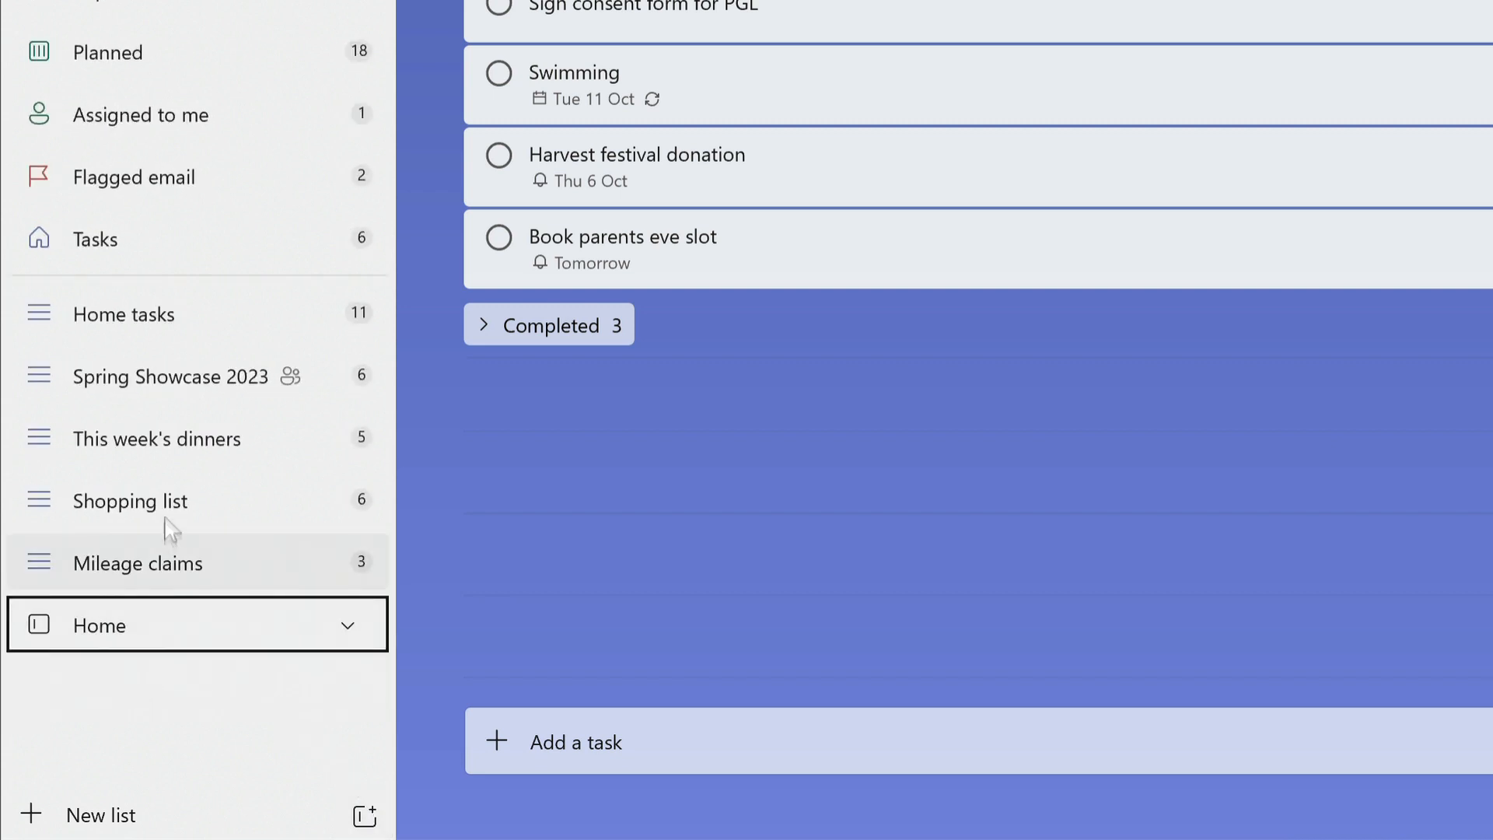
{"action": "left_click_drag", "start_coordinate": [173, 433], "coordinate": [137, 622]}
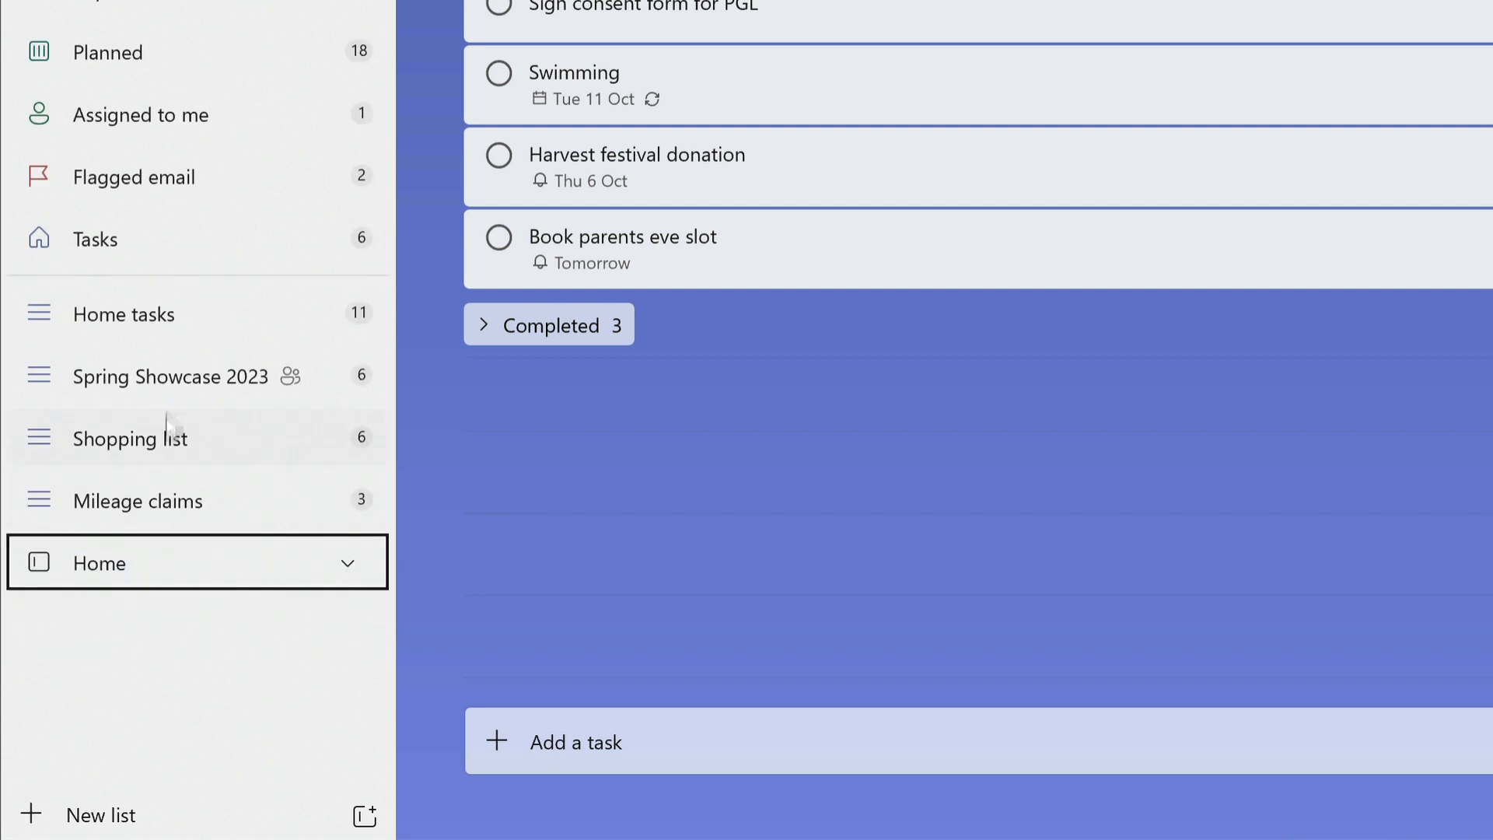
{"action": "left_click_drag", "start_coordinate": [157, 314], "coordinate": [150, 556]}
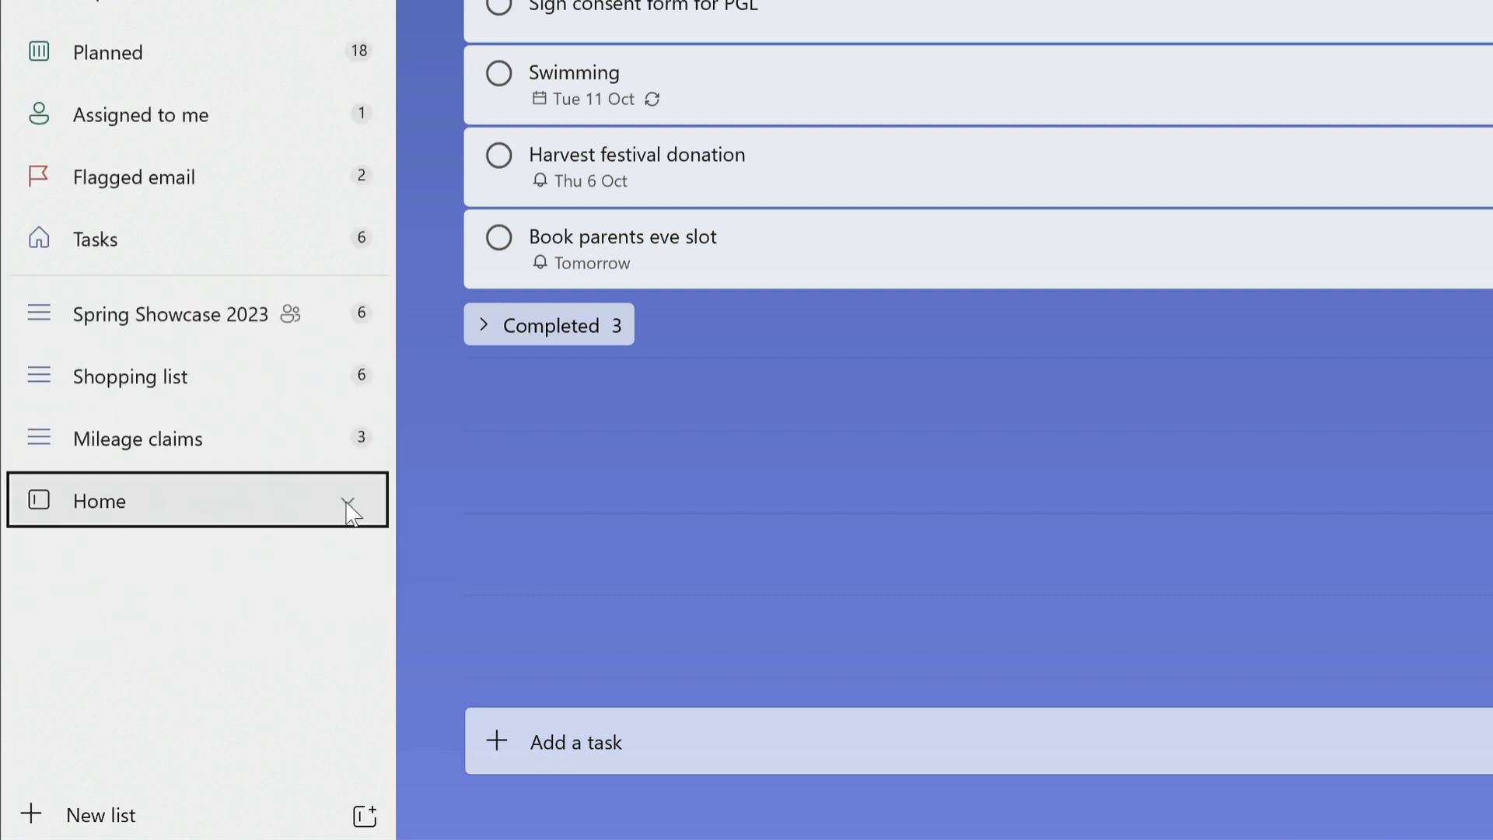
{"action": "left_click", "coordinate": [347, 501]}
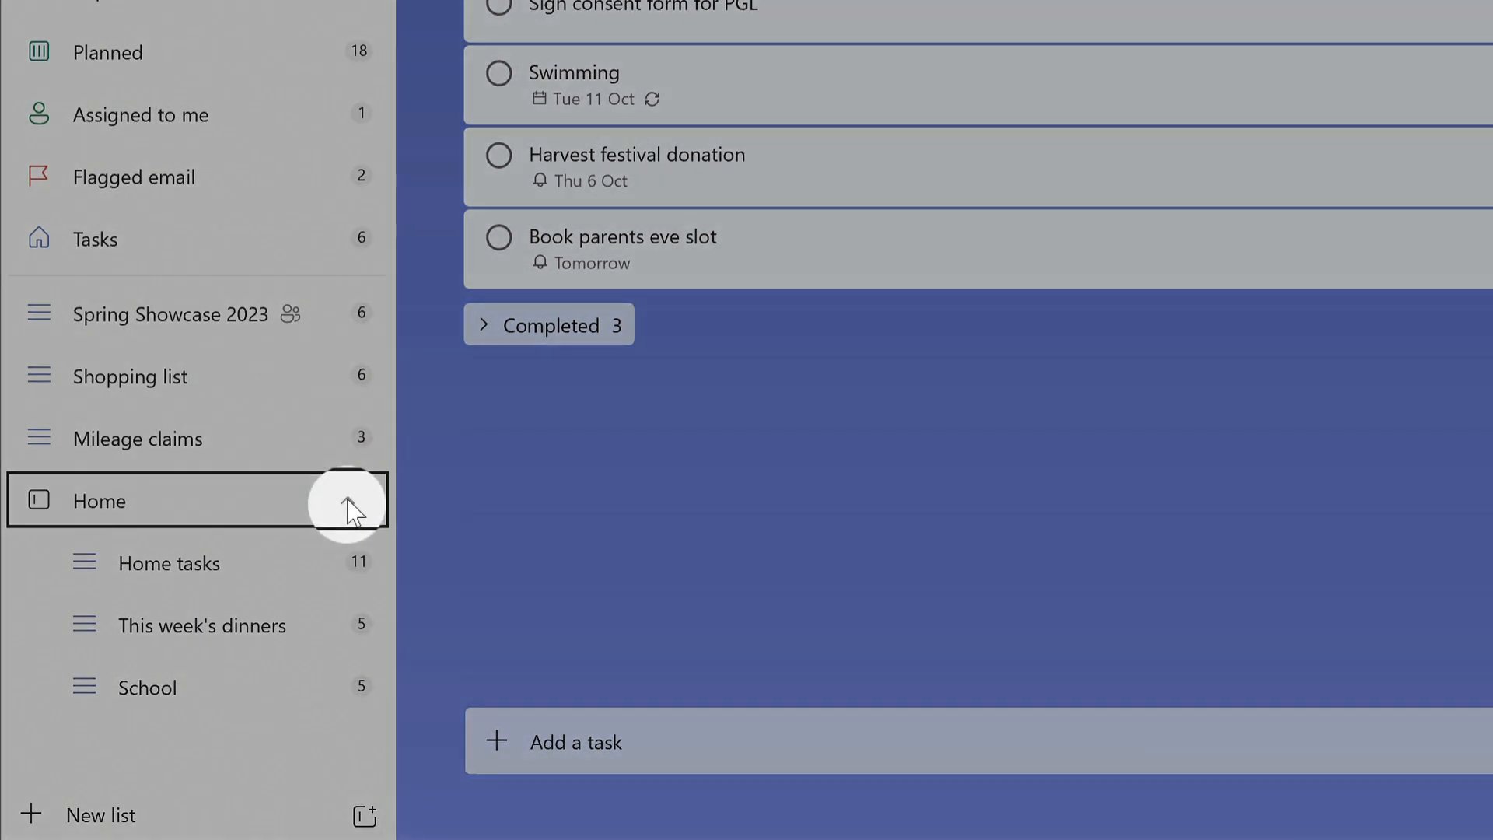
{"action": "left_click", "coordinate": [348, 500]}
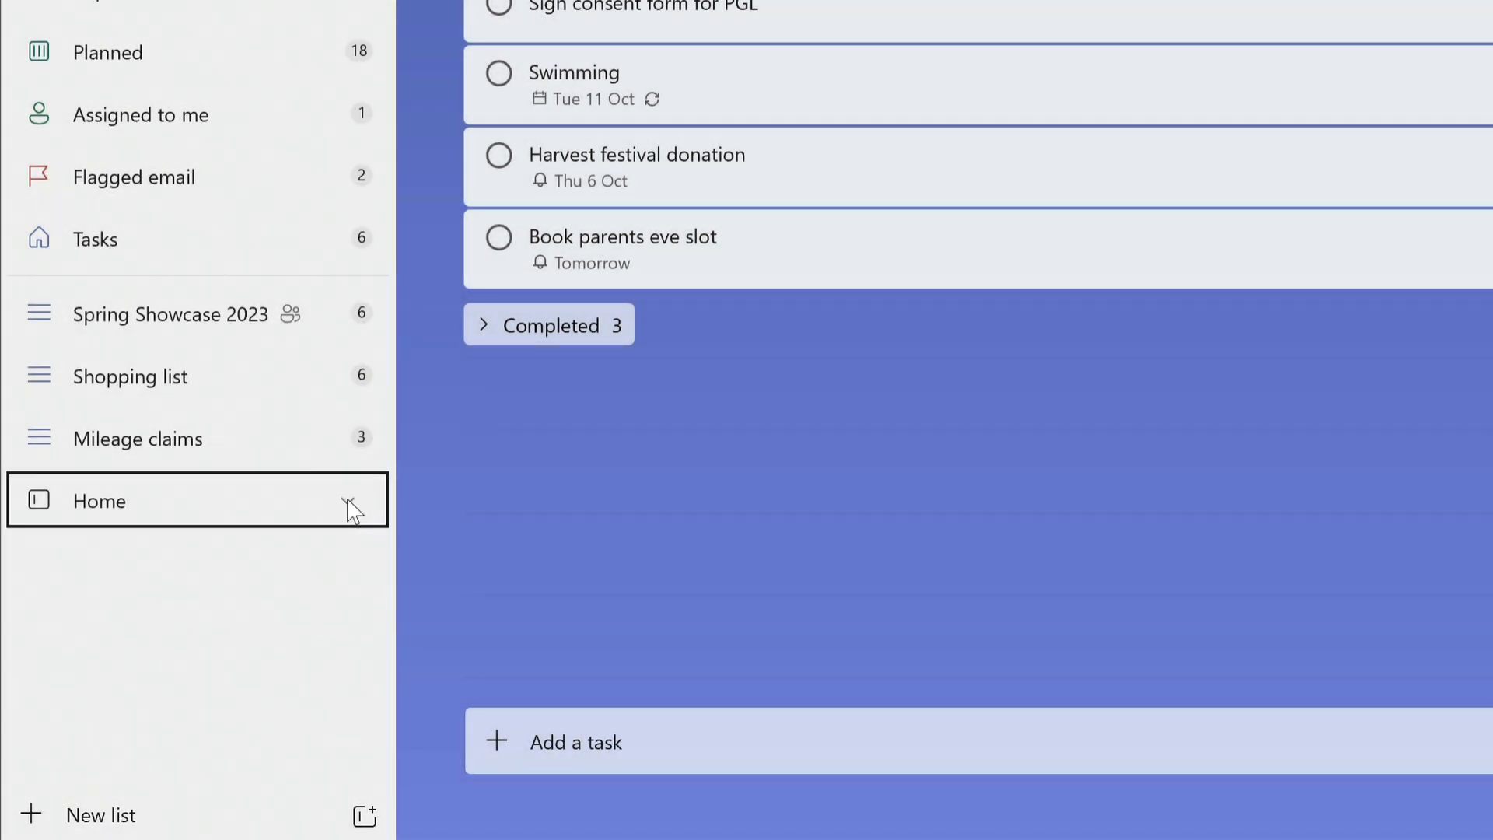
{"action": "left_click", "coordinate": [348, 501]}
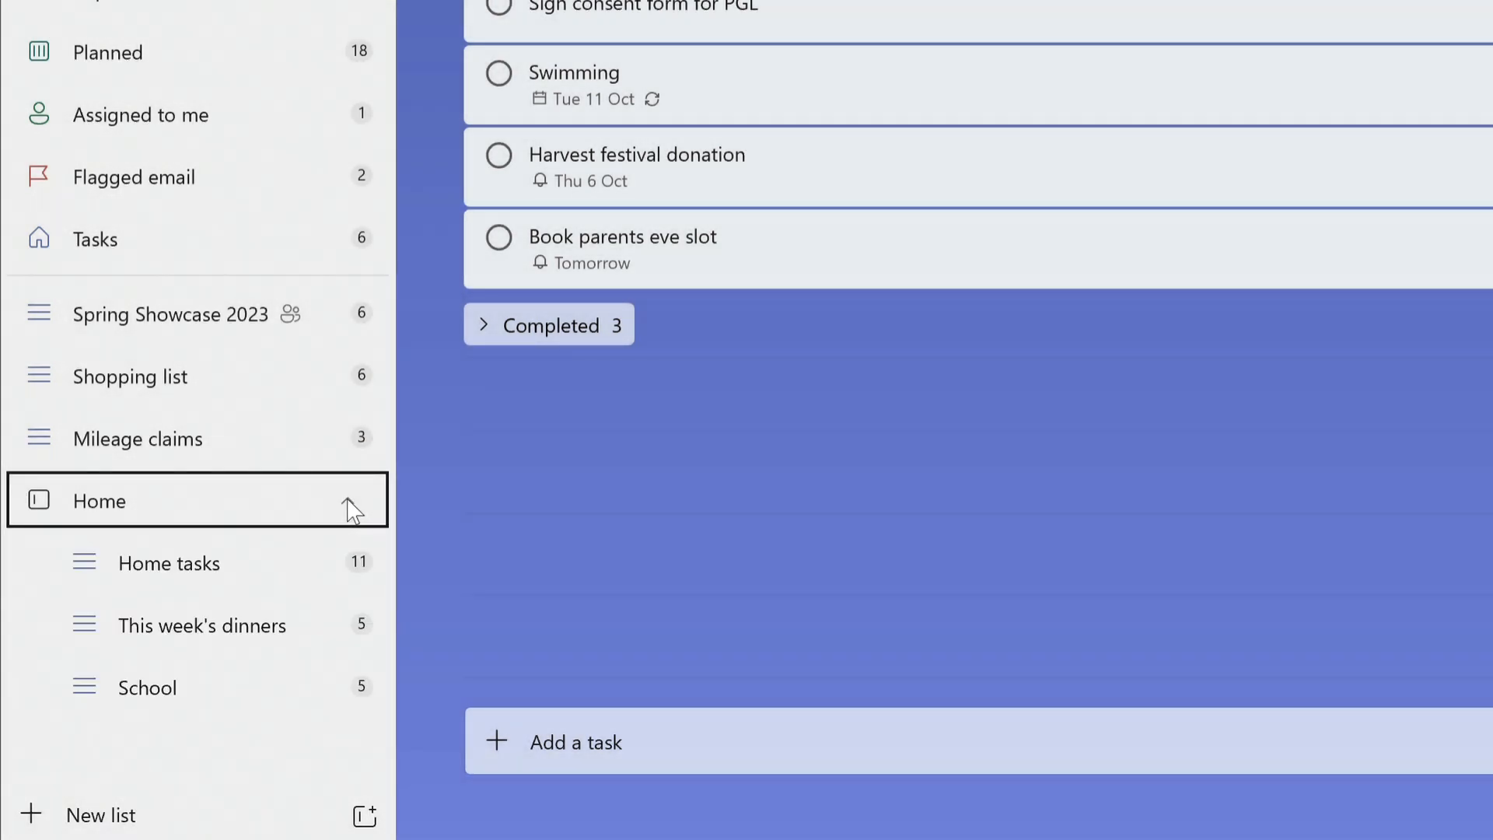
Remove the This week's dinners list from the Home group, and move it back into the Home group.
{"action": "right_click", "coordinate": [261, 638]}
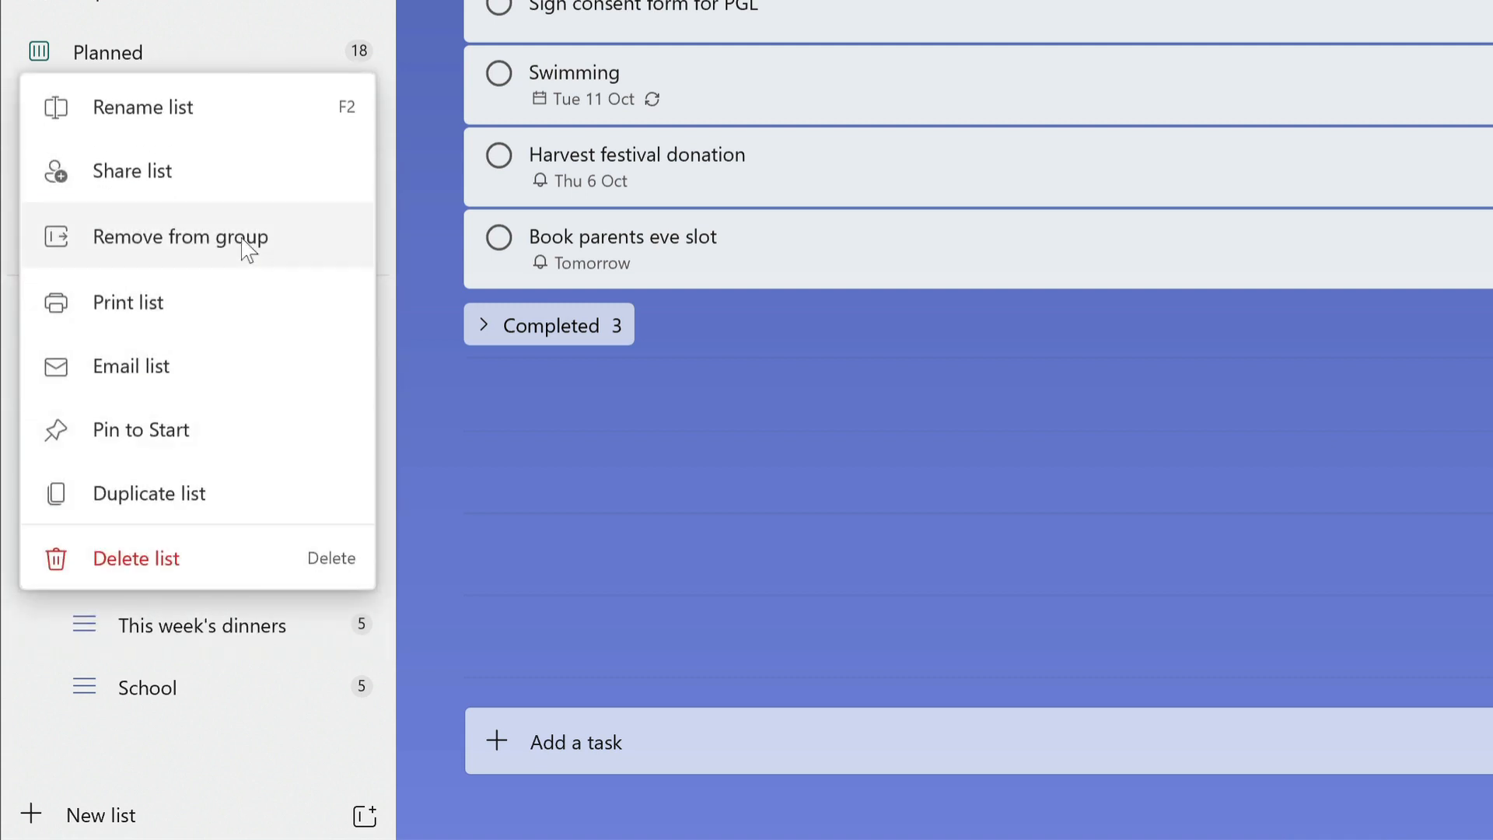
{"action": "left_click", "coordinate": [247, 247]}
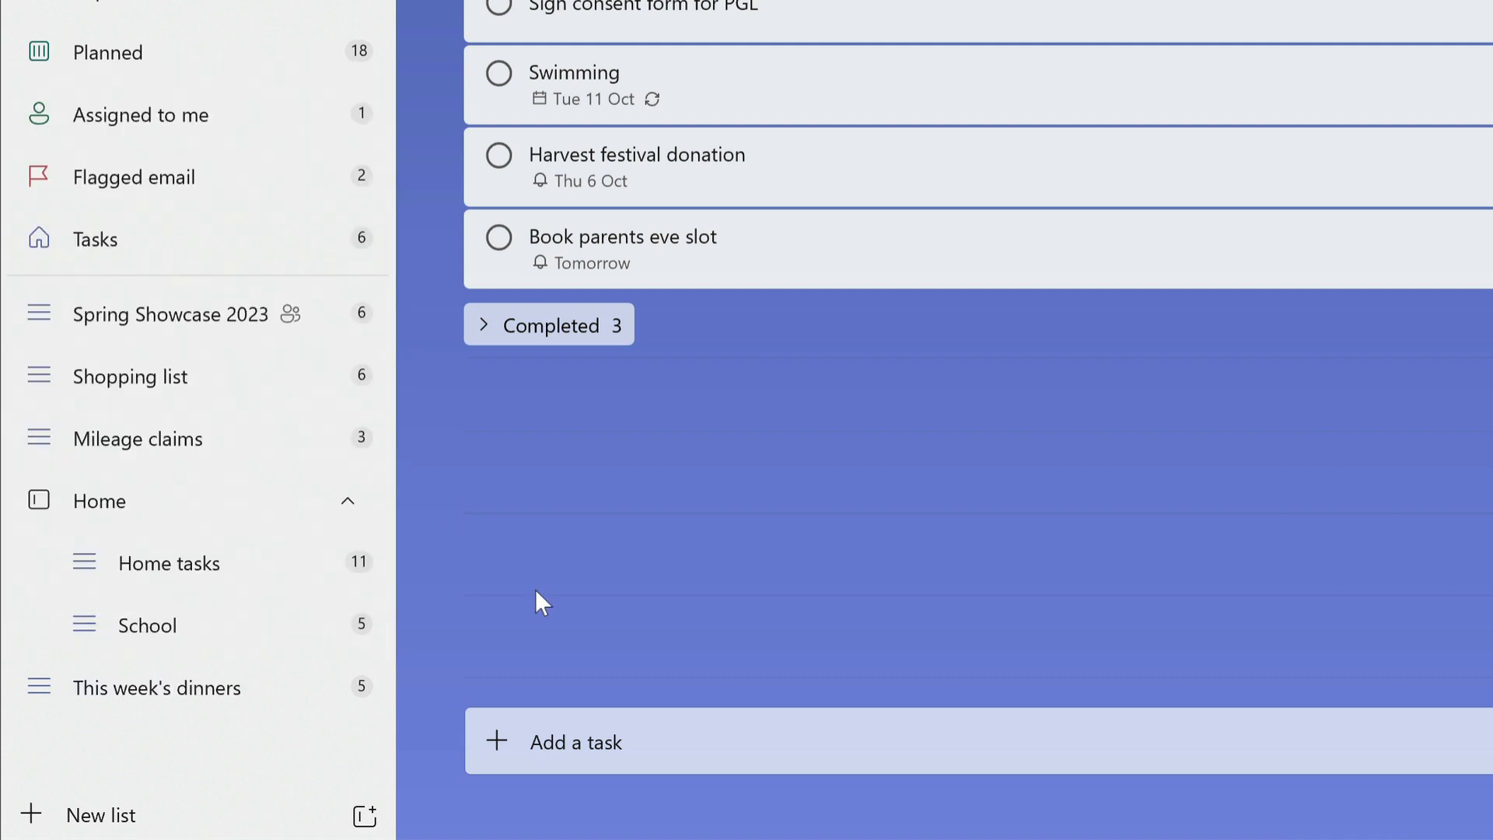
{"action": "left_click", "coordinate": [216, 692]}
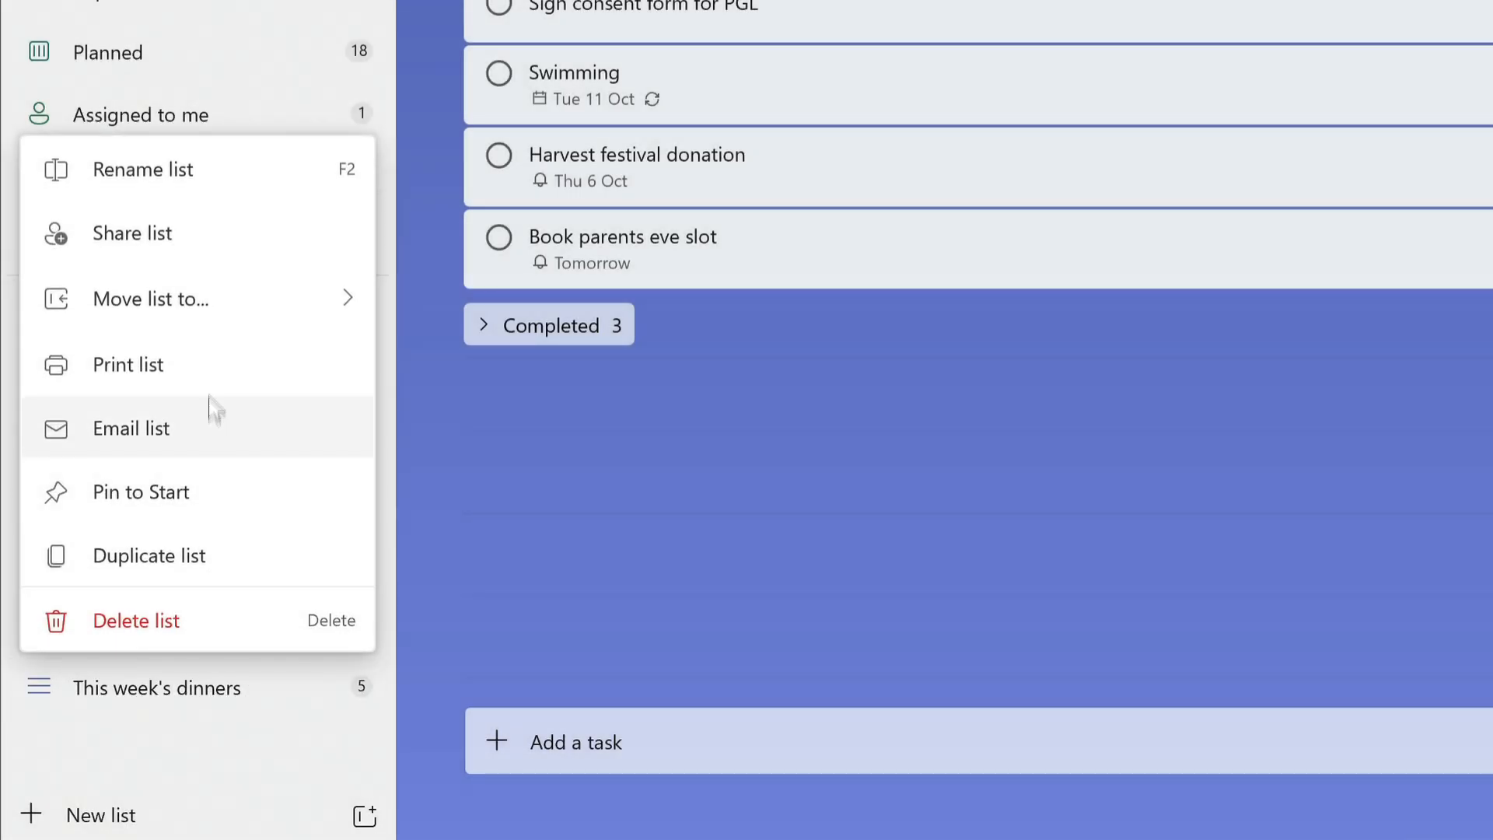
{"action": "left_click", "coordinate": [220, 300]}
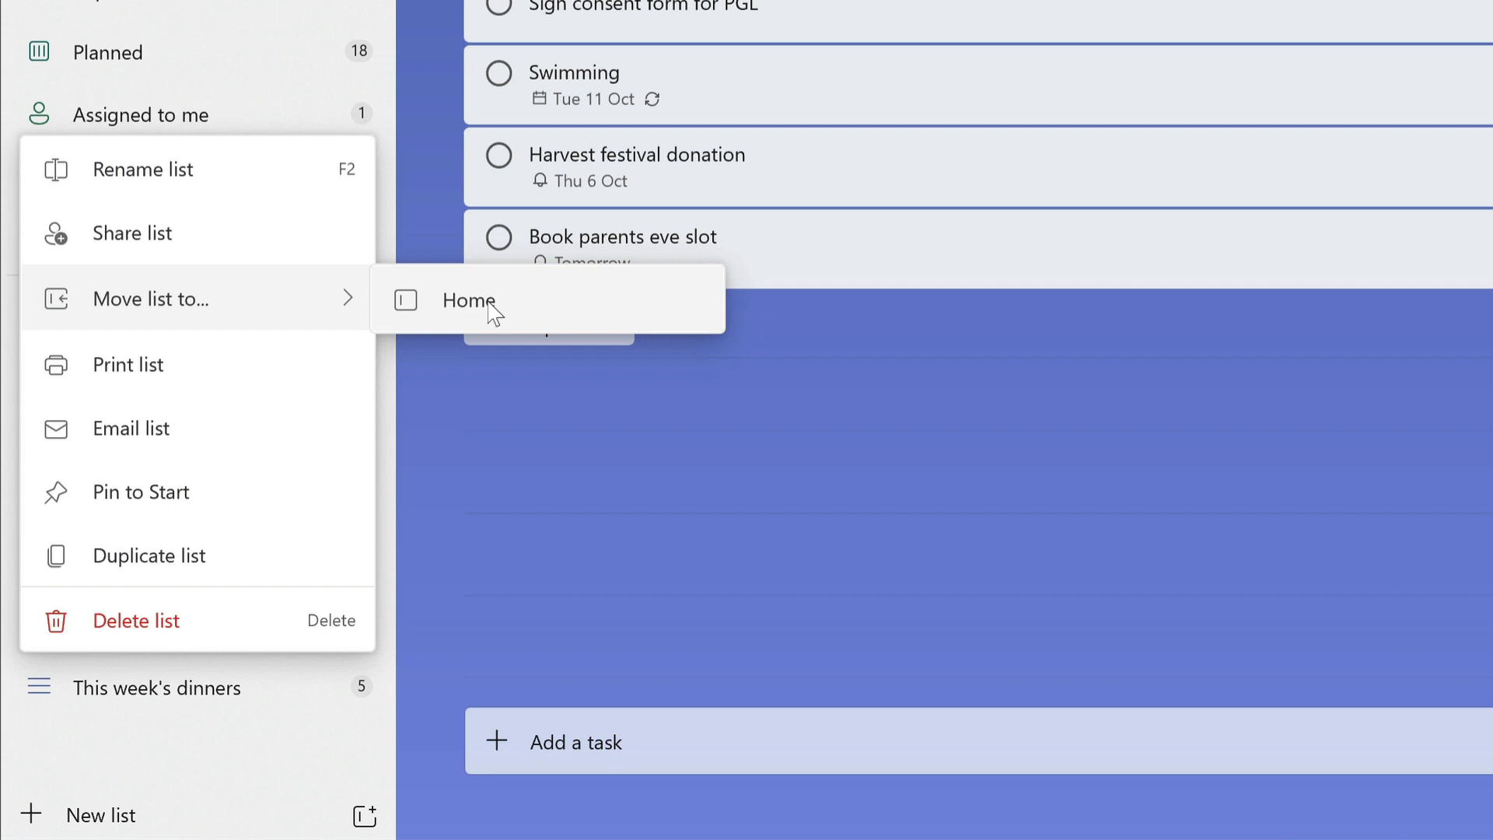
{"action": "left_click", "coordinate": [490, 304]}
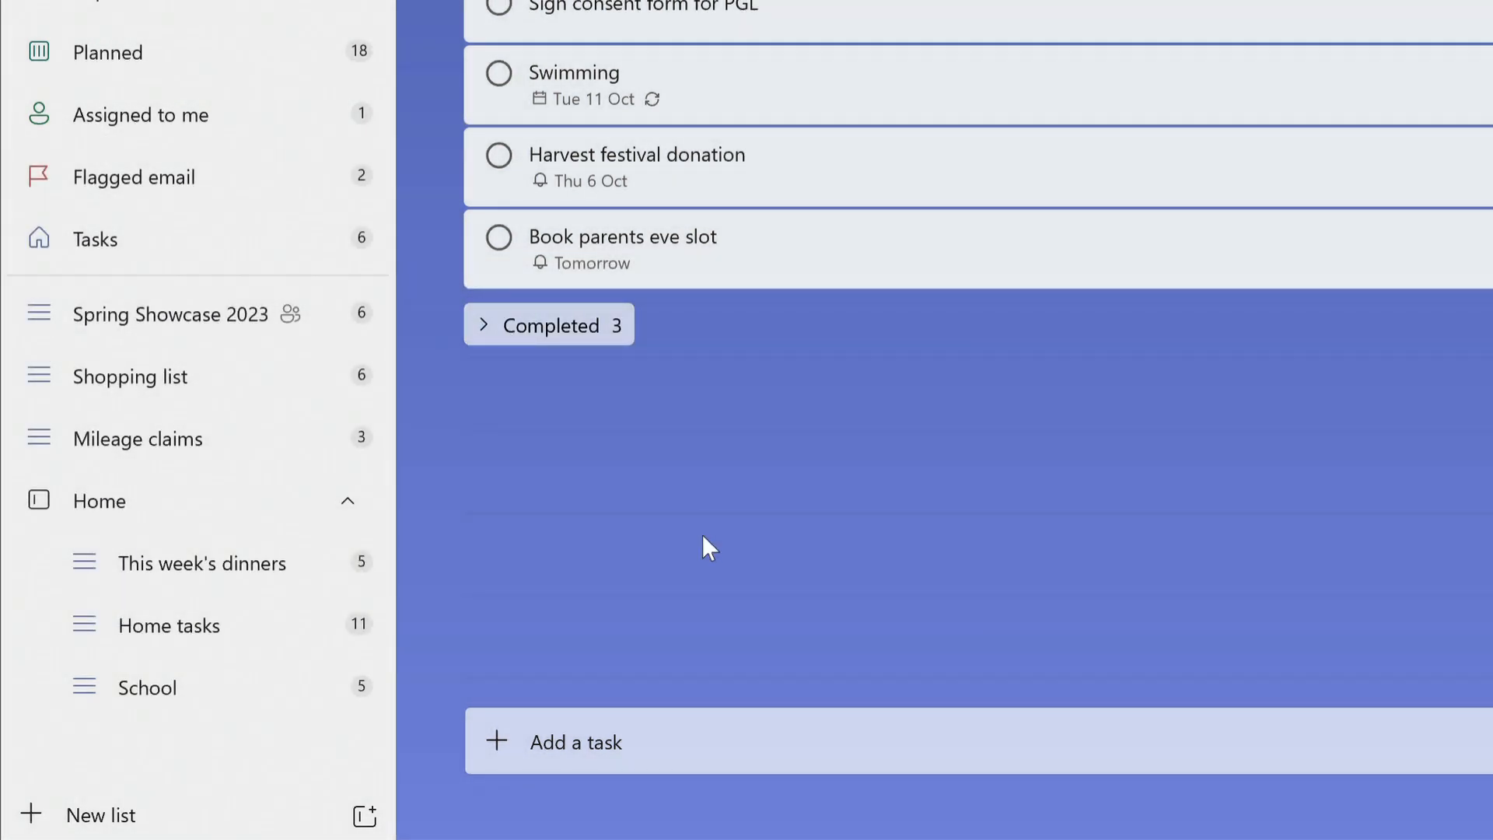
Open the available options for the Home group.
{"action": "right_click", "coordinate": [261, 502]}
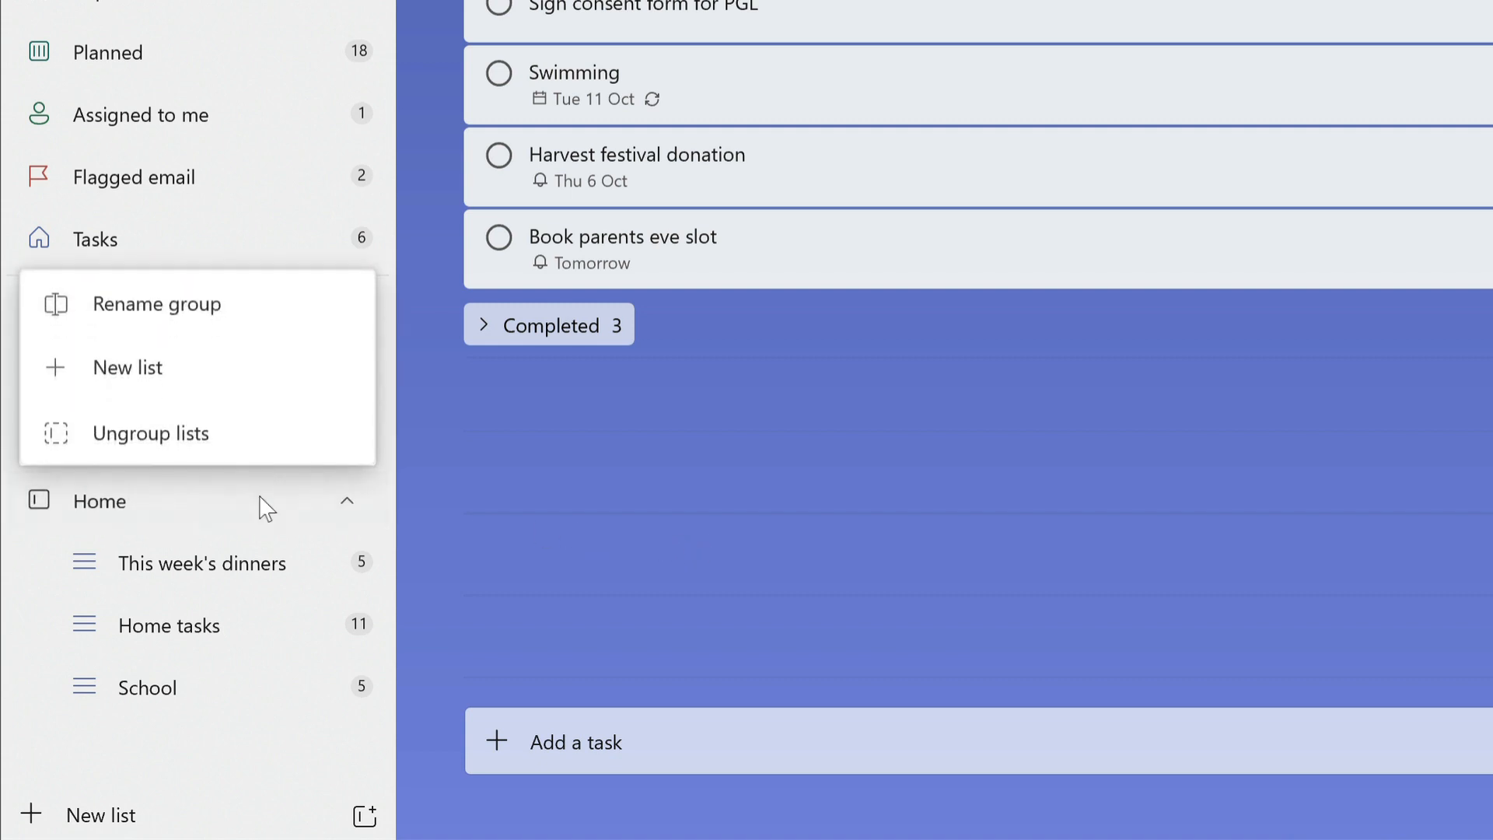